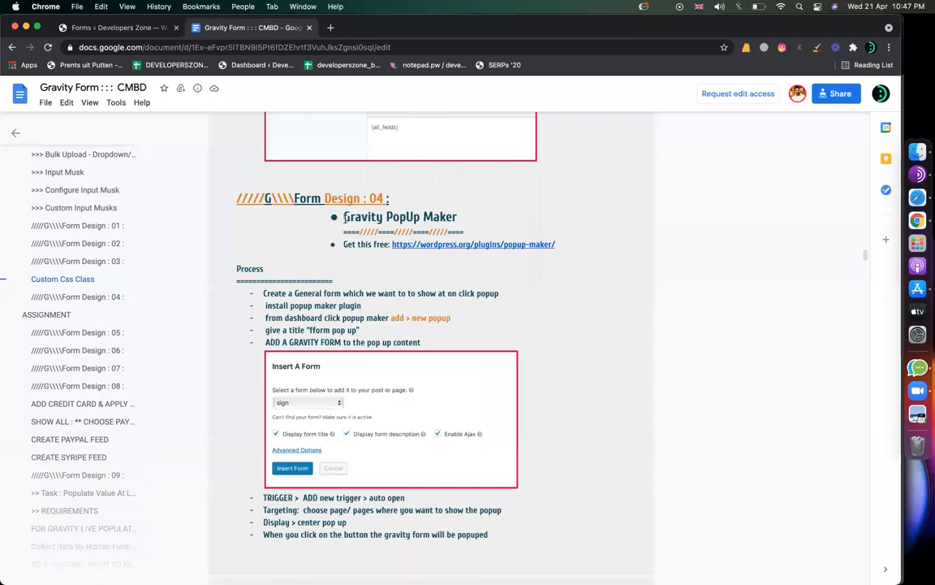
Step: Copy the plugin slug popup-maker/ from the end of the WordPress plugin link in the Gravity PopUp Maker section
click(544, 284)
drag(561, 245, 513, 245)
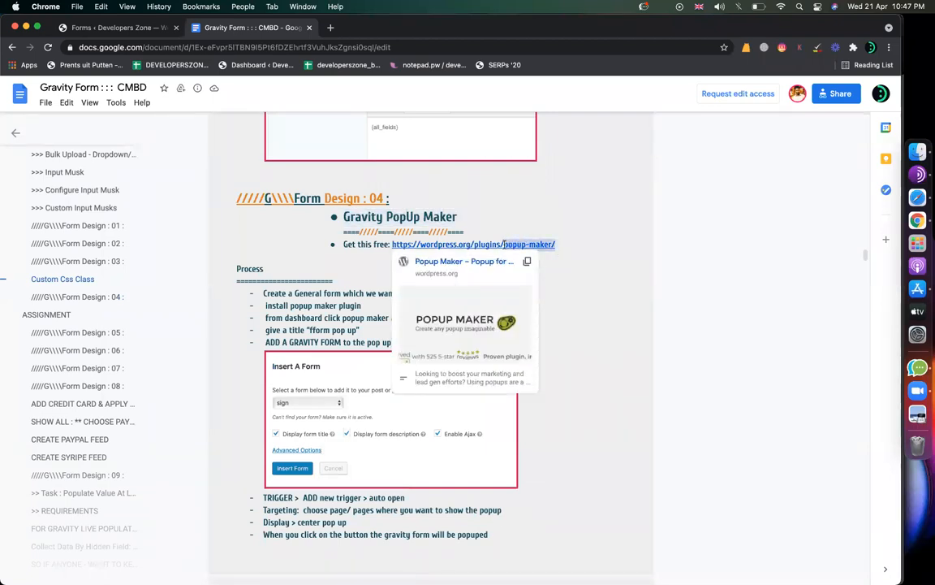
click(911, 258)
click(764, 285)
click(750, 263)
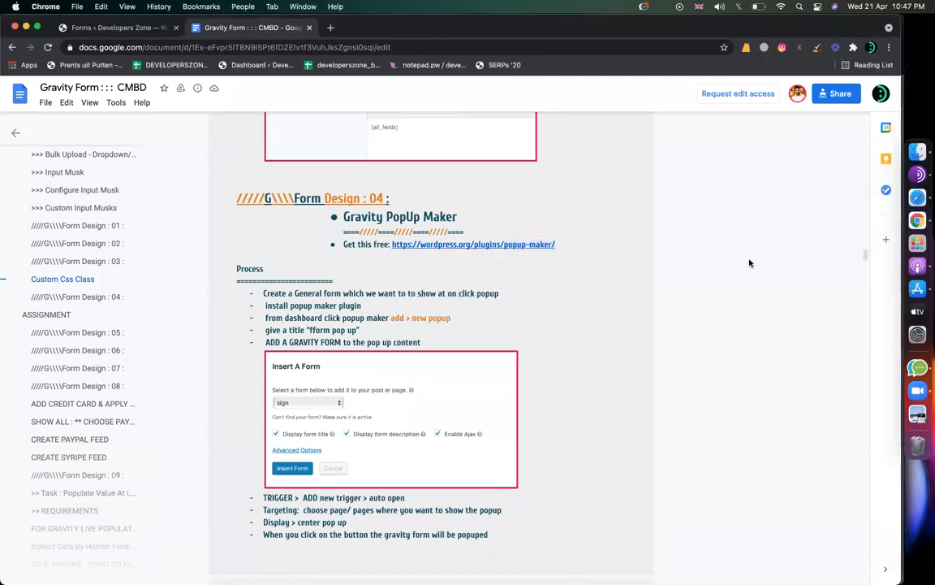
Step: Leave the form editor without saving, open the WordPress page for adding new plugins, and search it for popup maker
click(122, 31)
scroll(226, 317, up, 3)
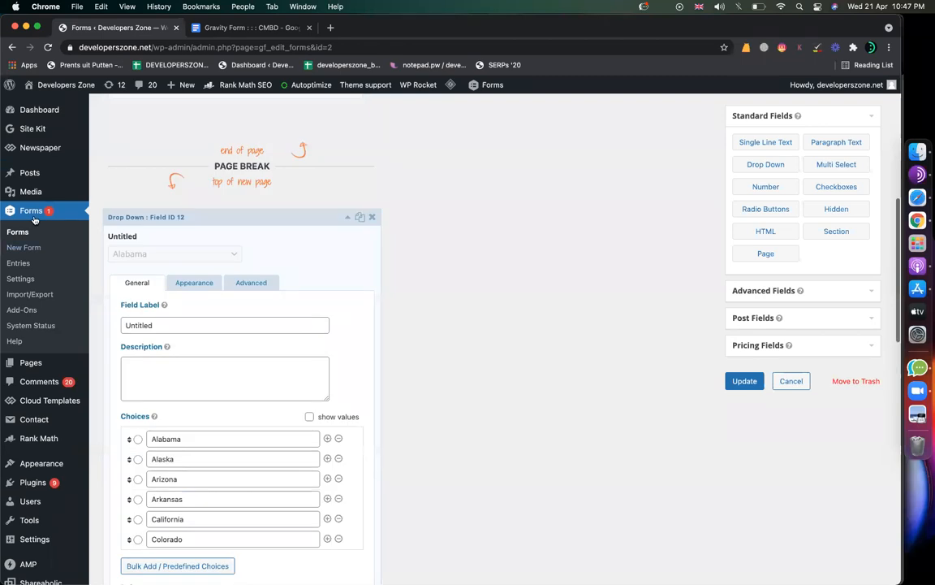
scroll(35, 244, down, 3)
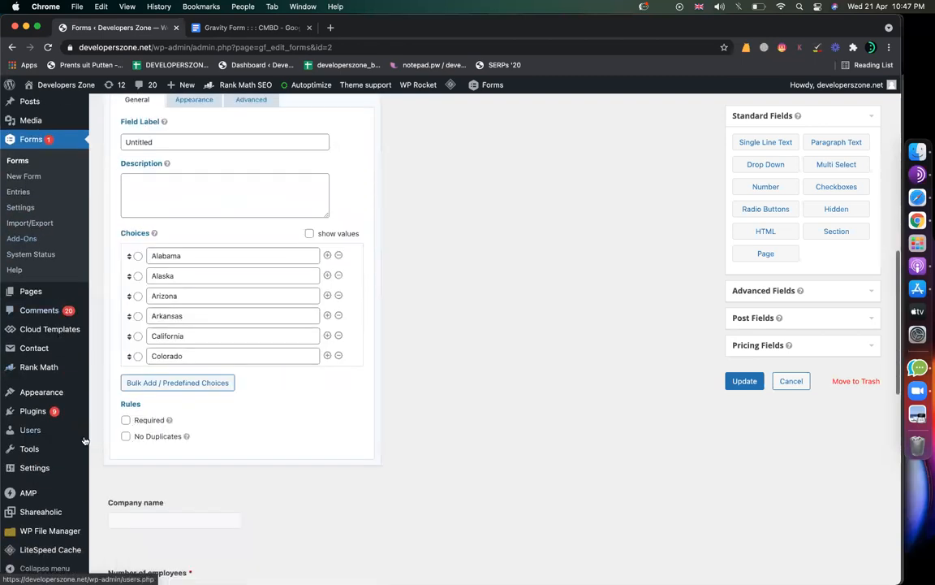
mouse_move(33, 411)
click(118, 428)
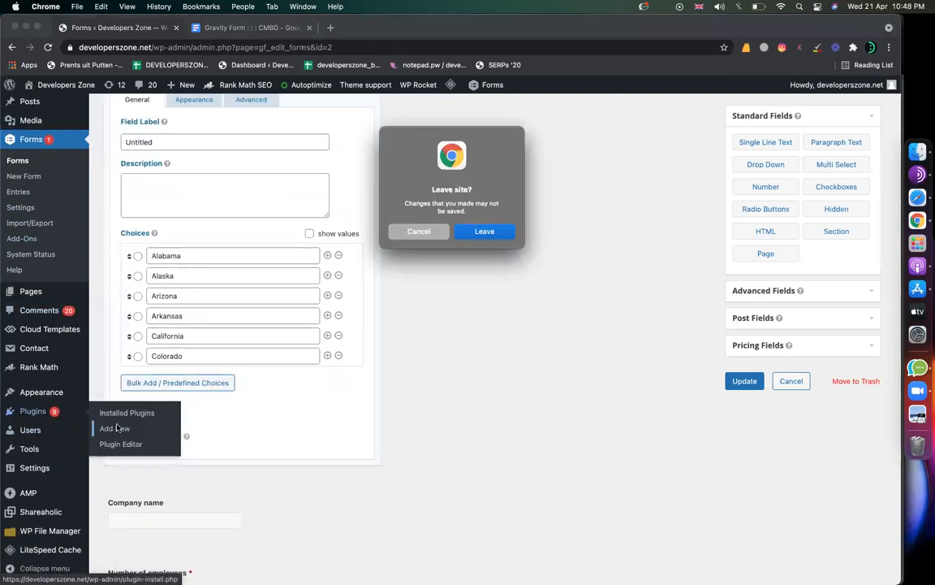
click(495, 233)
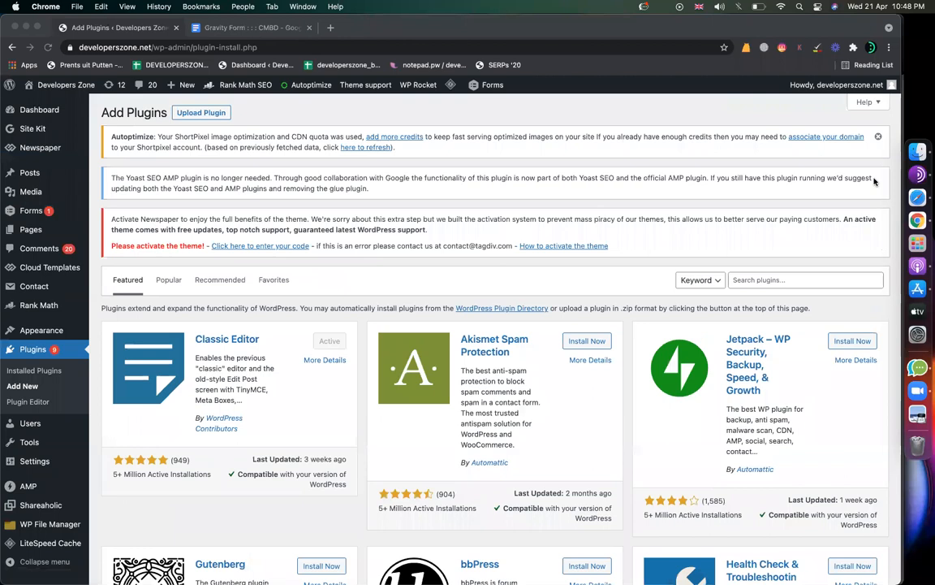
click(781, 280)
text(popup-maker)
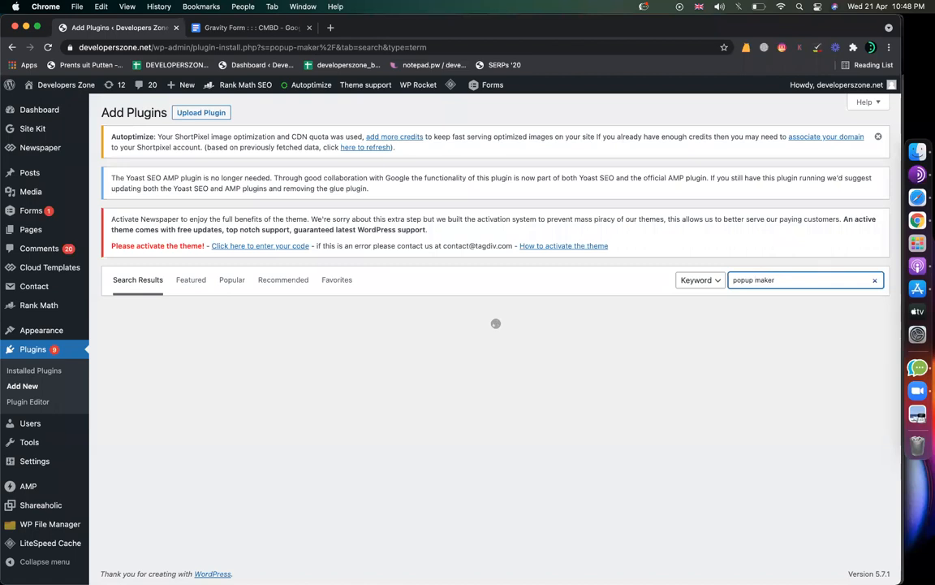
Step: Open the Popup Maker plugin page from the document's link and compare it with the plugin search results in the dashboard
click(237, 28)
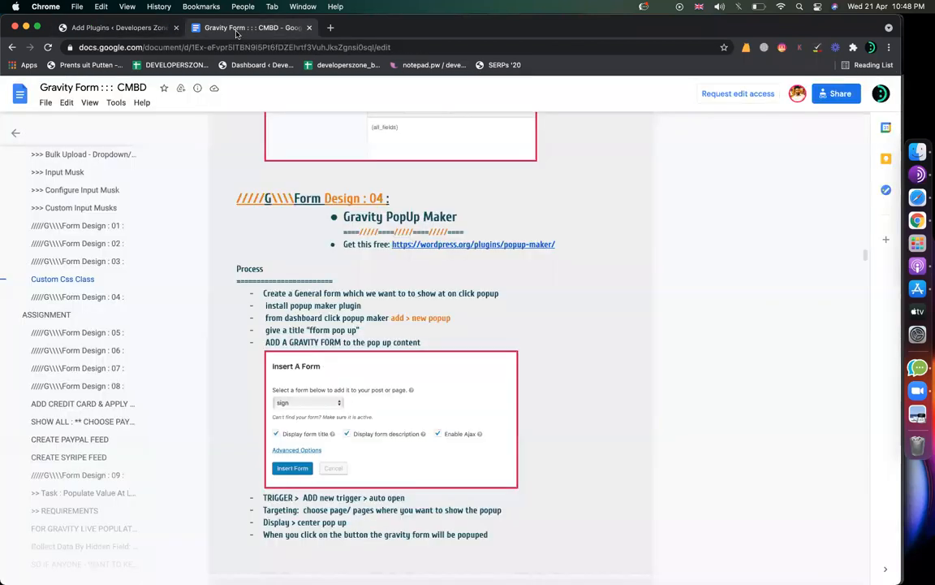
click(438, 244)
click(459, 260)
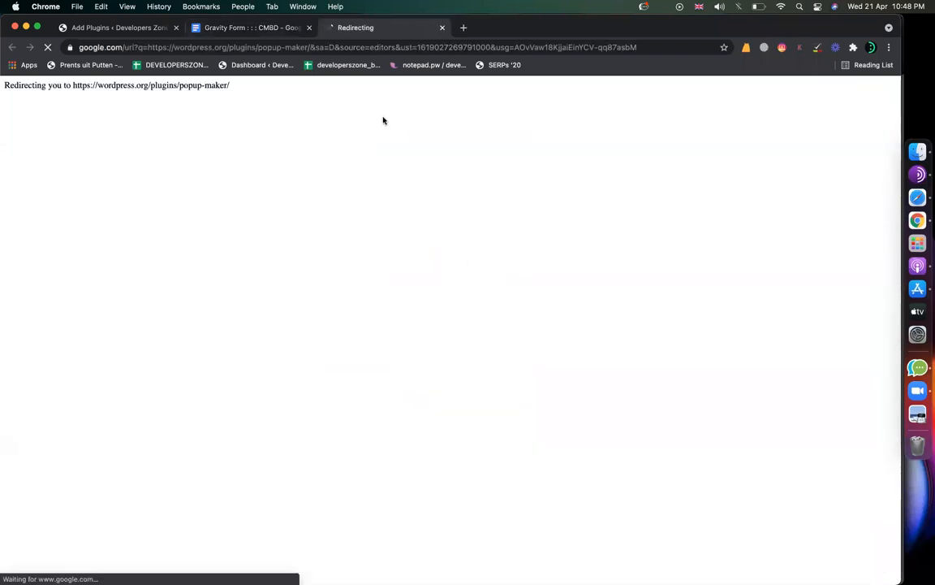
scroll(733, 351, down, 3)
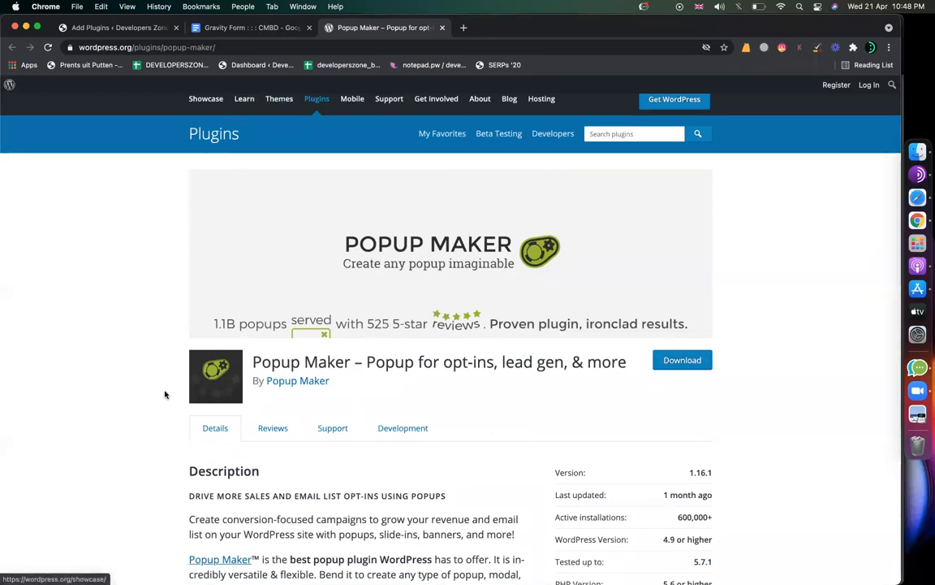
click(136, 29)
scroll(283, 445, down, 5)
scroll(282, 487, up, 5)
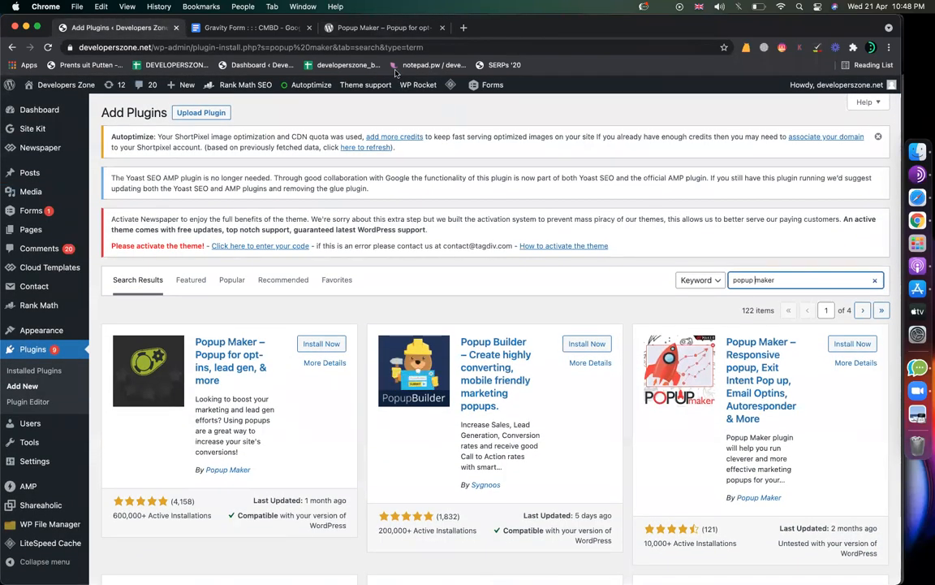
Step: Go to the main wordpress.org plugins directory and search it for pop up maker
click(333, 28)
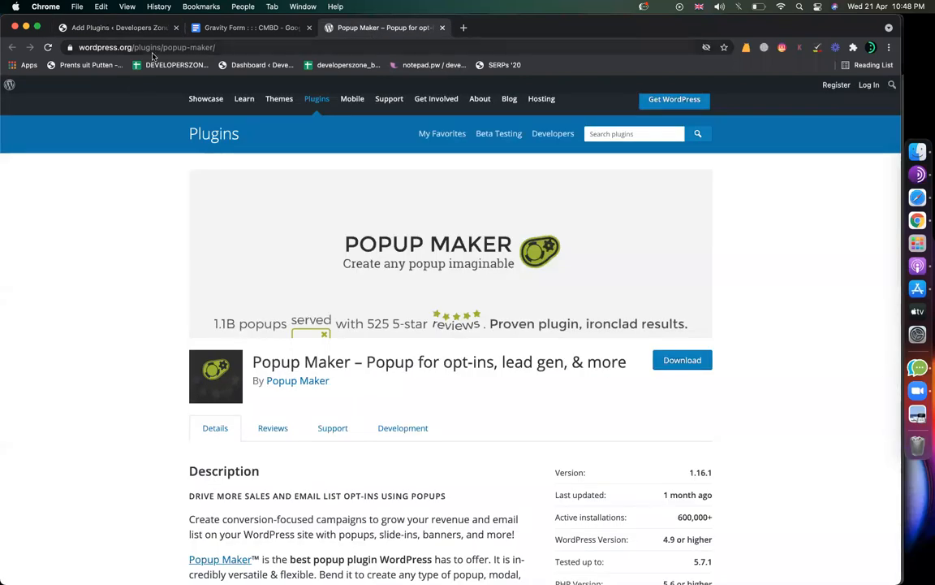
drag(162, 47, 836, 80)
key(BackSpace)
key(Return)
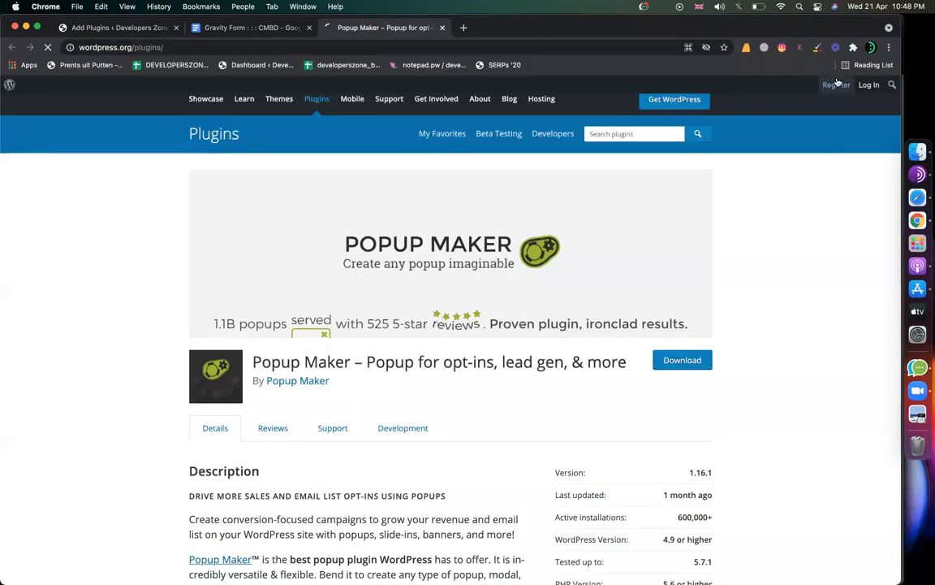
click(428, 290)
text(pop)
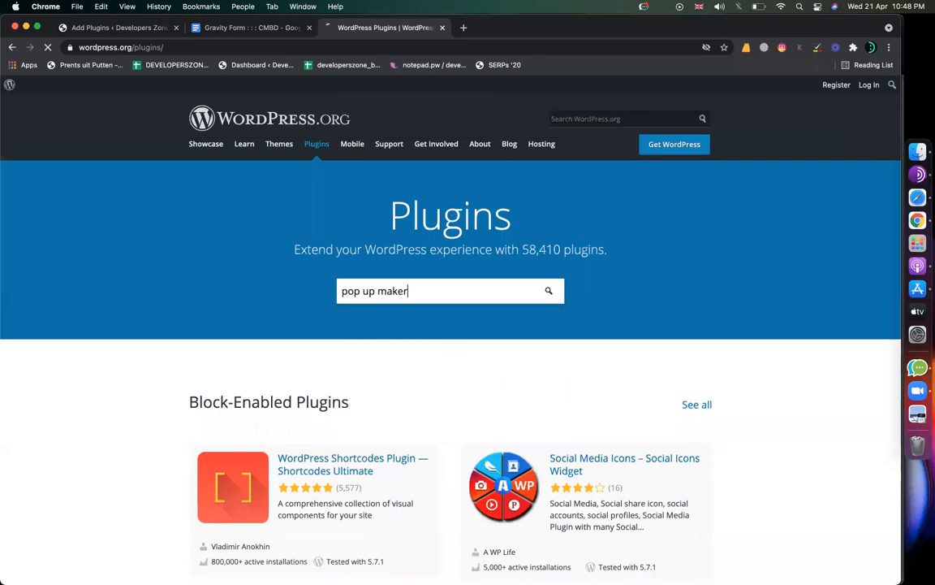
text( up maker)
key(Return)
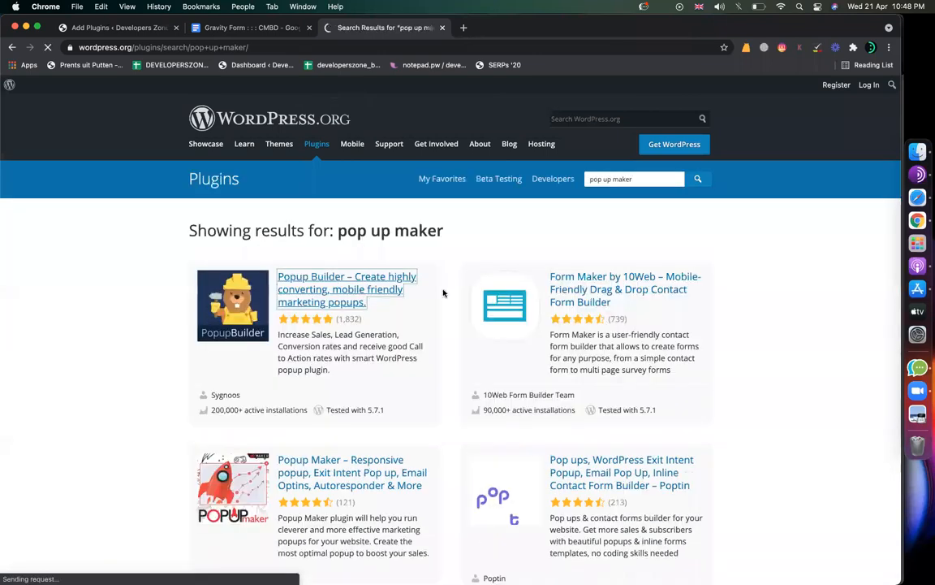
Step: Look into the Popup Builder result and browse the rest of the wordpress.org search results
click(390, 292)
click(11, 48)
scroll(364, 336, down, 5)
scroll(364, 335, down, 5)
scroll(325, 334, up, 15)
Step: Try to install the Popup Maker – Popup for opt-ins, lead gen, & more plugin from the dashboard's search results
click(118, 29)
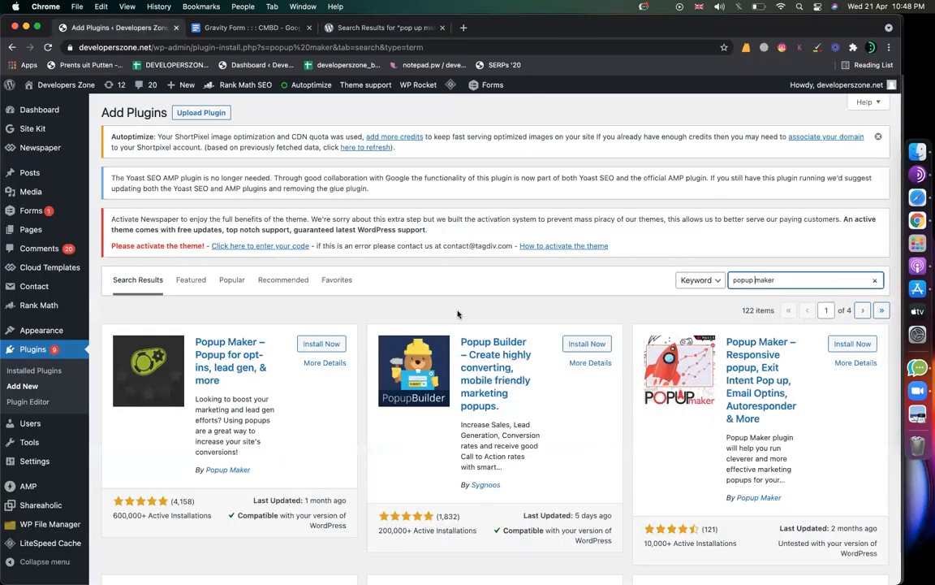
click(334, 343)
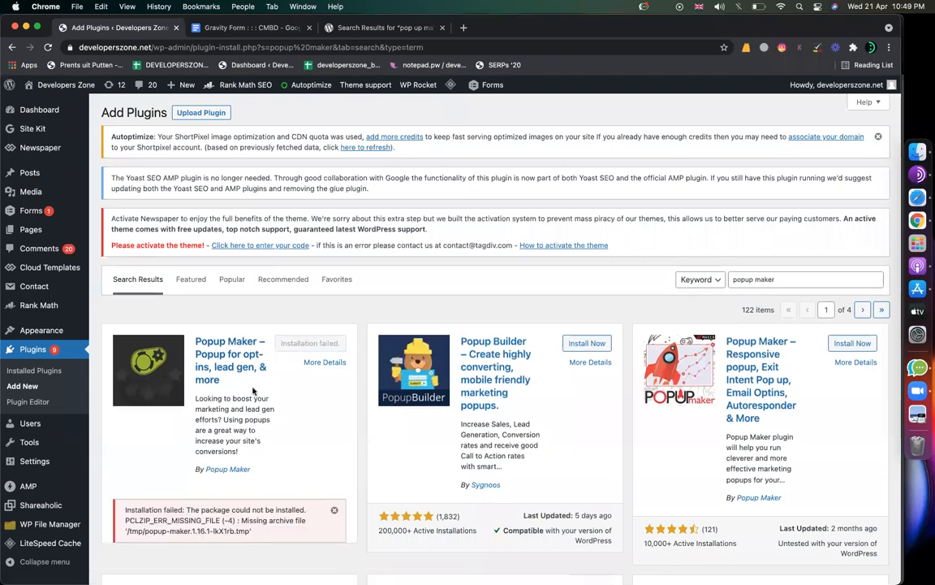
scroll(253, 392, down, 2)
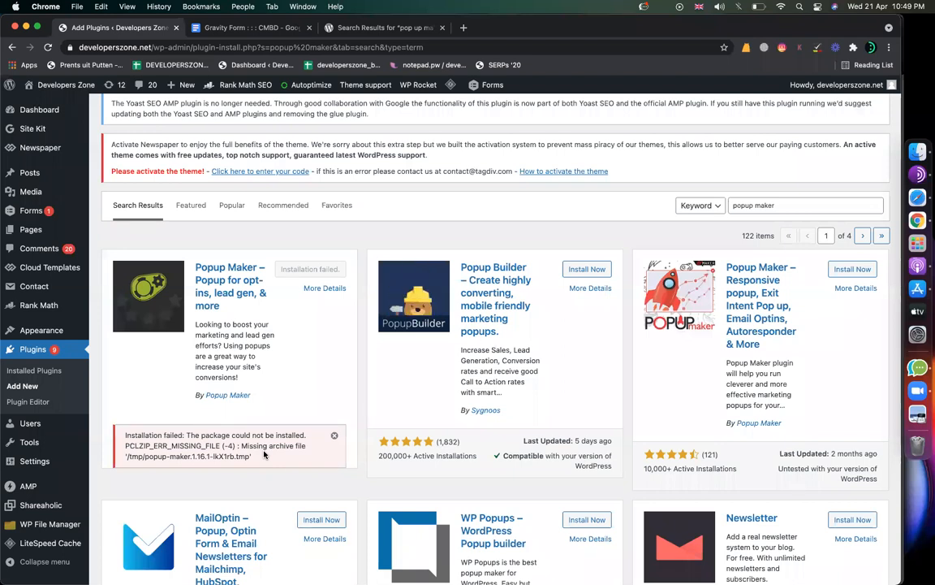
Step: Copy the plugin's full installation error message and search Google for it in a new tab
drag(255, 459, 123, 434)
key(super+c)
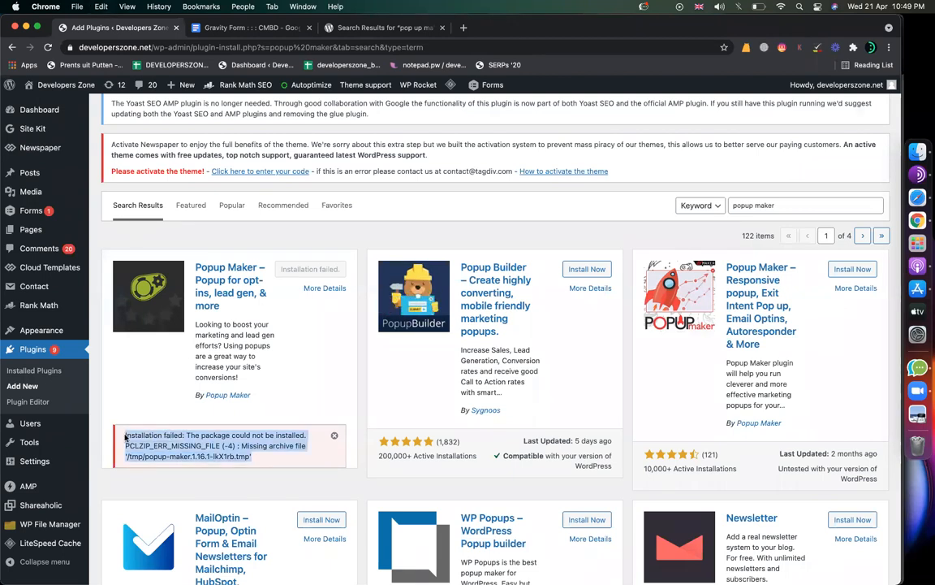
key(super+t)
key(super+v)
key(Return)
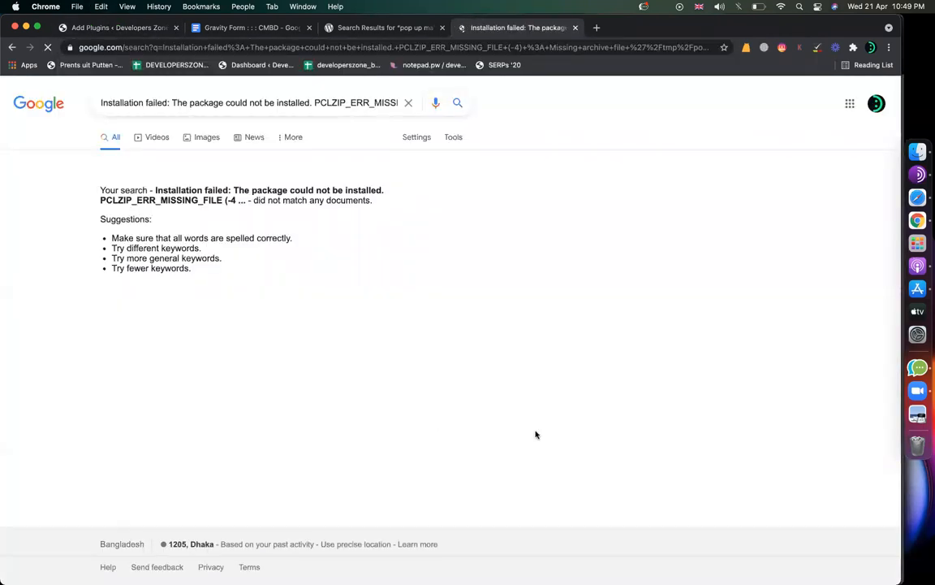
Step: Shorten the Google query to "The package could not be installed. PCLZIP_ERR_MISSING_FILE (-4)" and search again
drag(173, 101, 97, 102)
key(BackSpace)
key(Return)
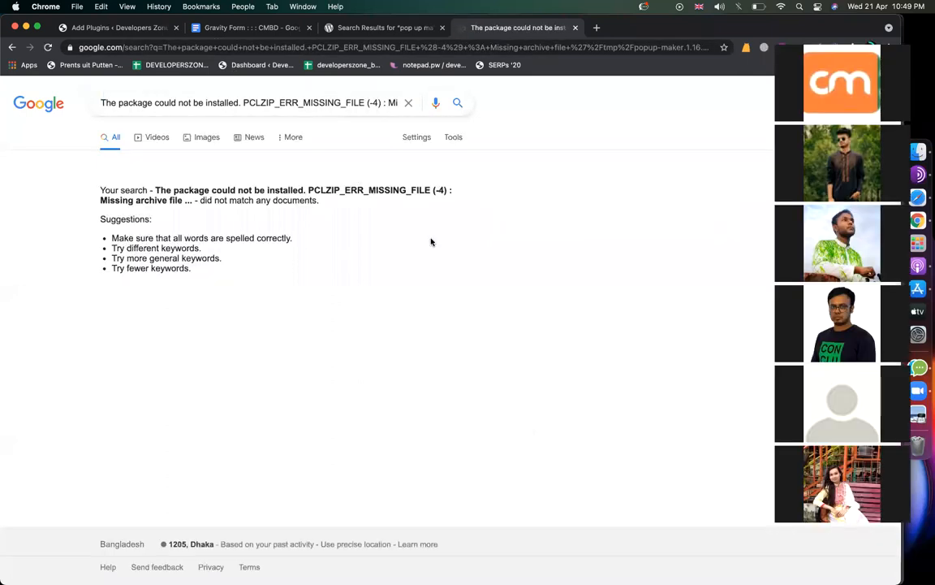
drag(379, 103, 398, 103)
key(BackSpace)
key(Return)
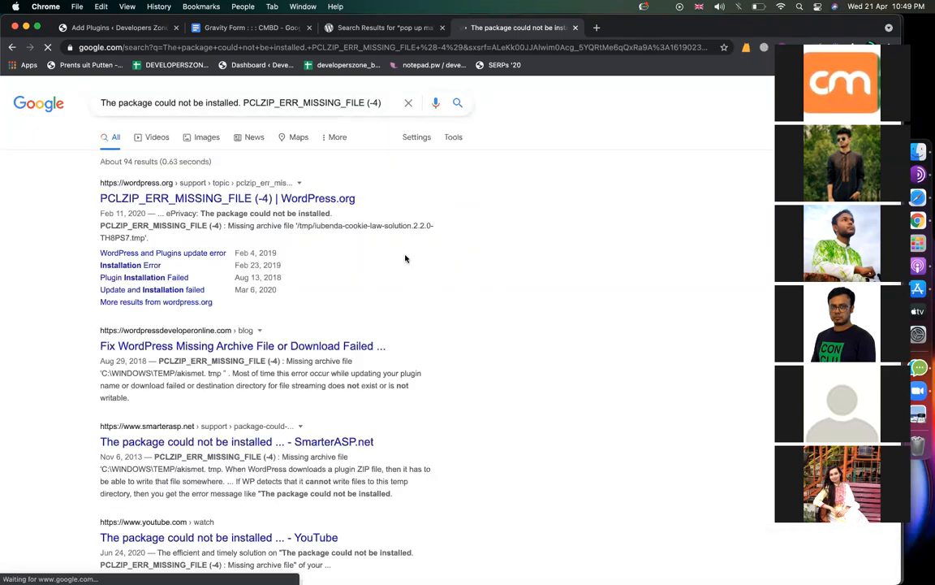
Step: Open the WordPress.org support topic on PCLZIP_ERR_MISSING_FILE (-4) and read the moderator's first reply
click(244, 198)
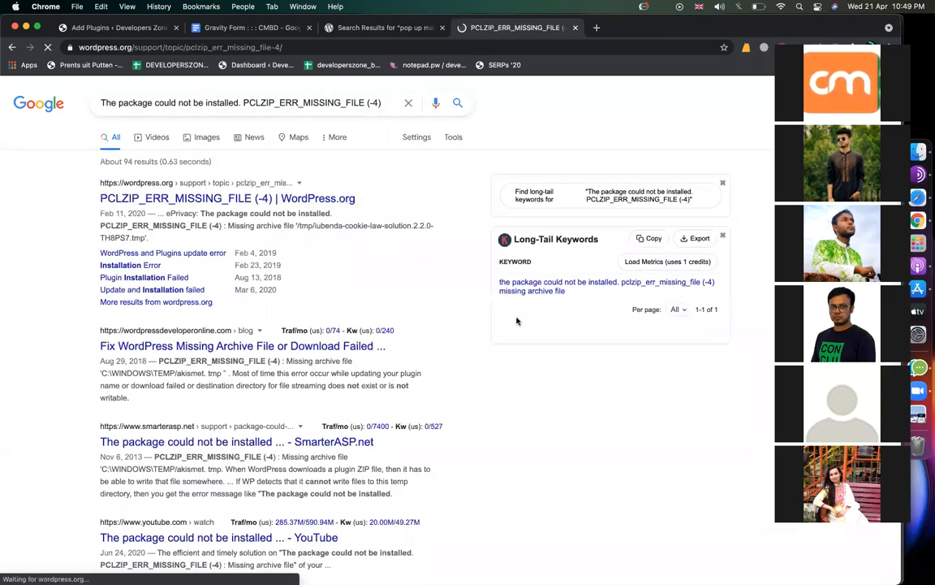
scroll(321, 469, down, 5)
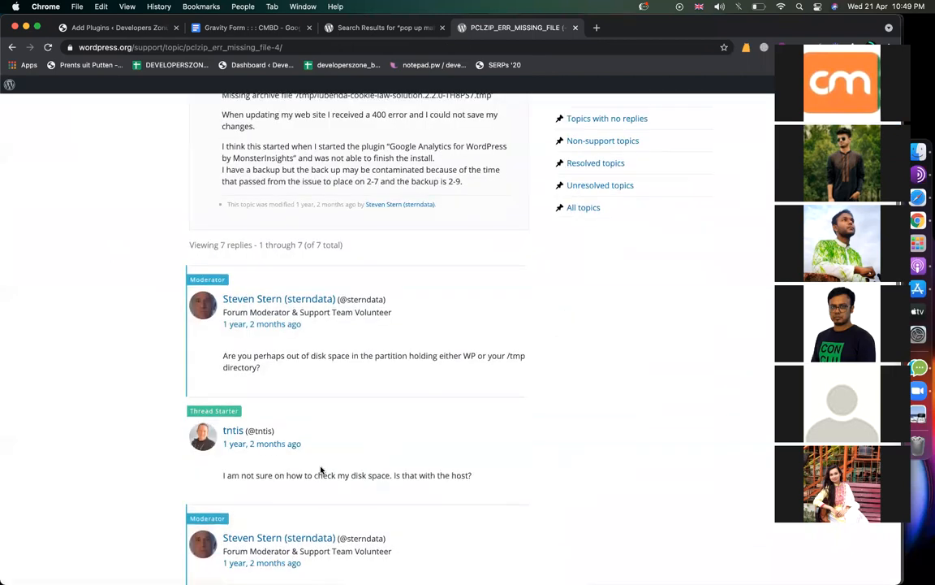
drag(274, 376, 401, 360)
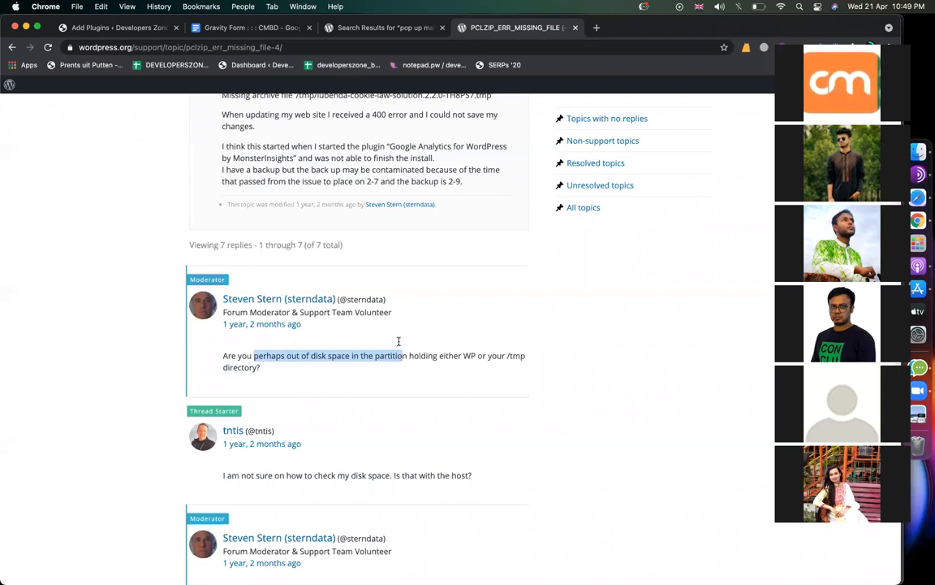
Step: Copy the site's domain, open developerszone.net/cpanel in a new tab, and log in to cPanel
click(118, 29)
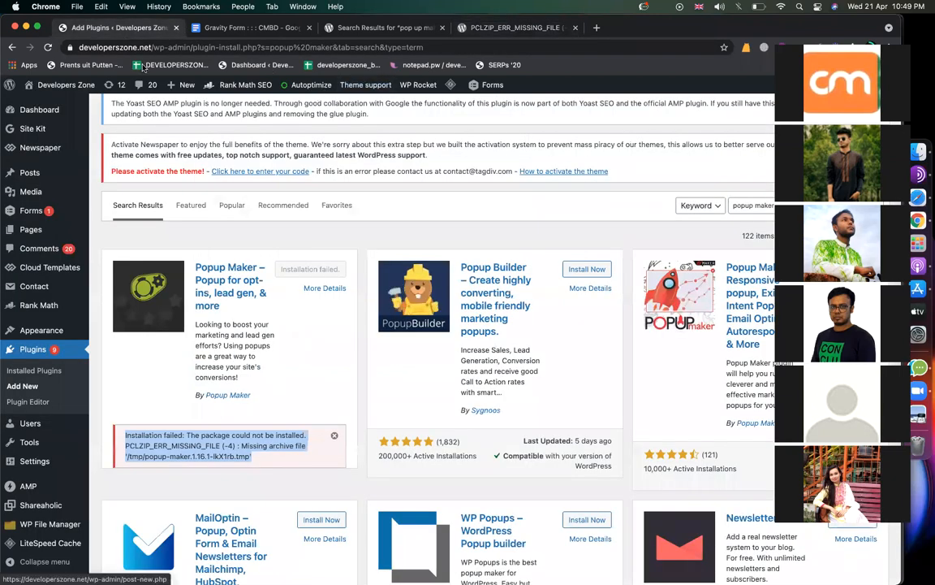
drag(151, 50, 91, 41)
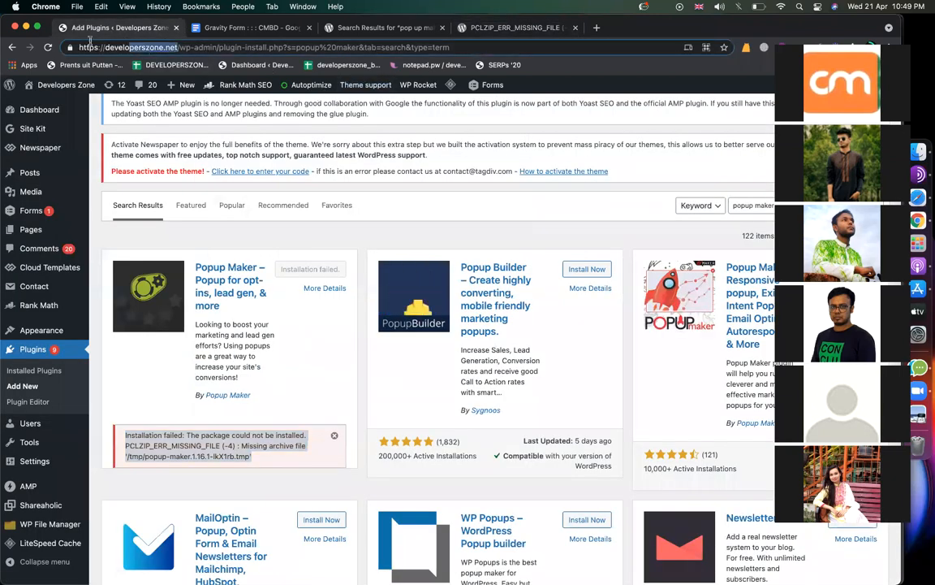
key(super+c)
key(super+t)
key(super+v)
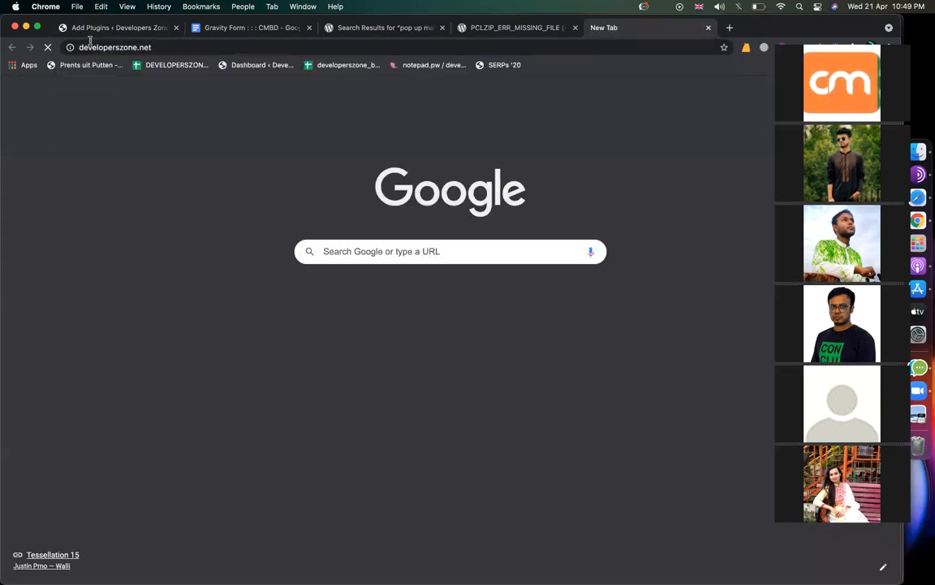
key(Return)
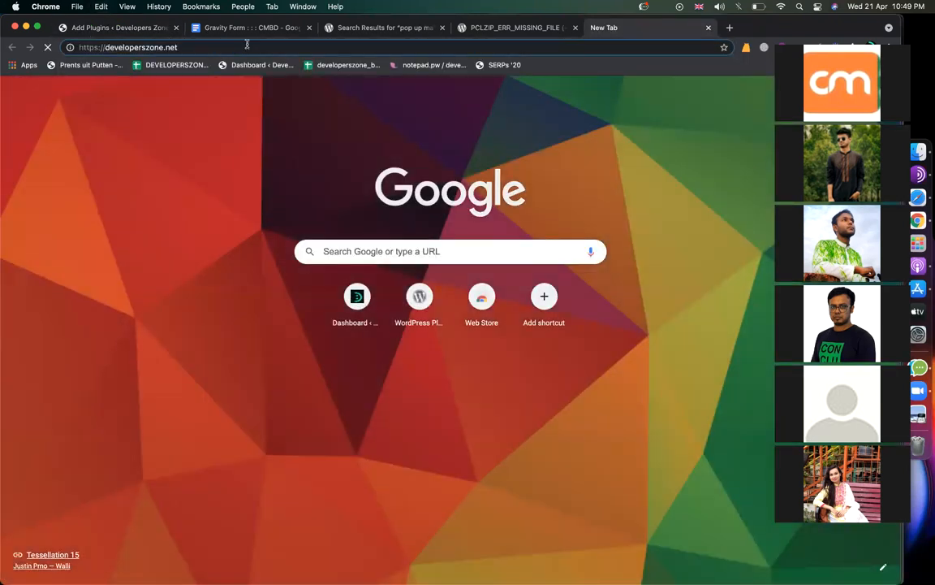
click(246, 45)
text(/cpan)
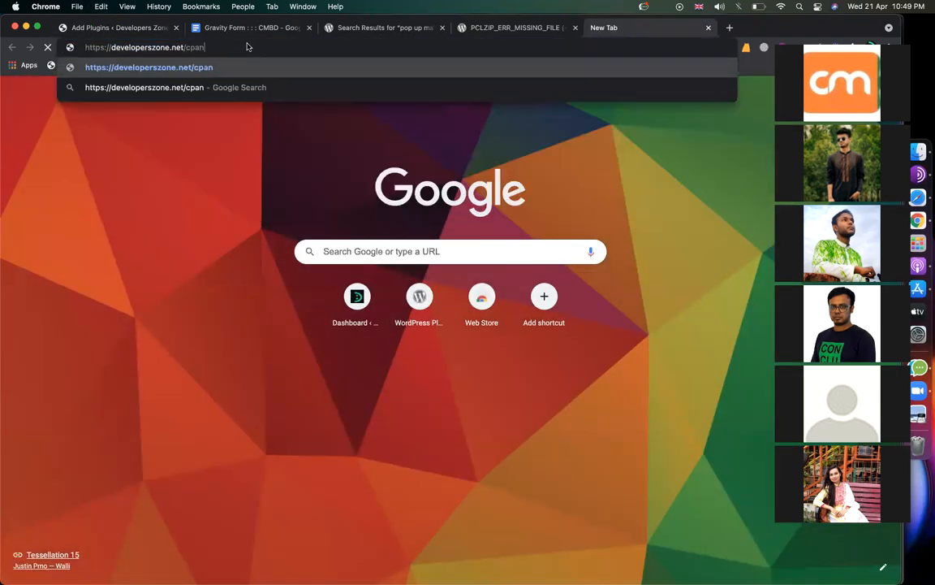
text(el)
key(Return)
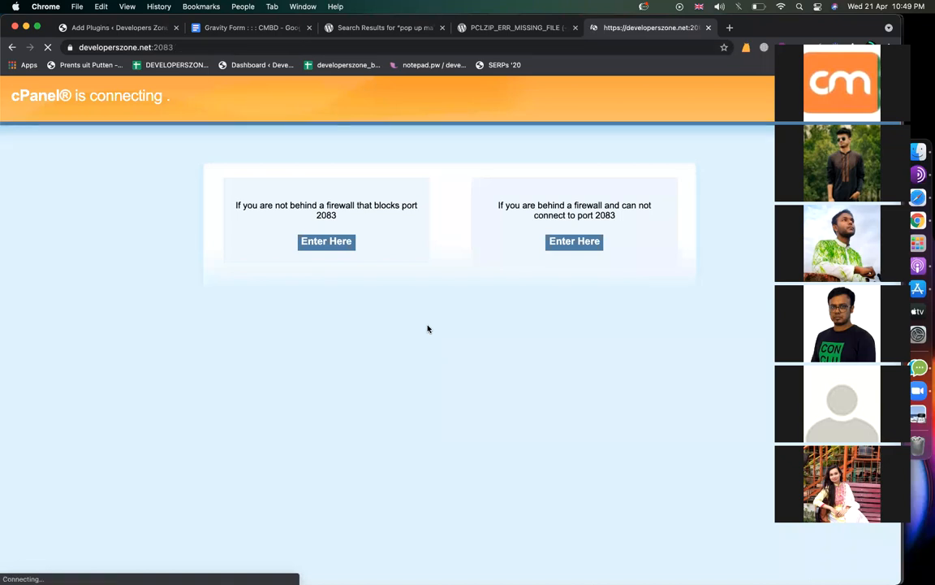
click(405, 321)
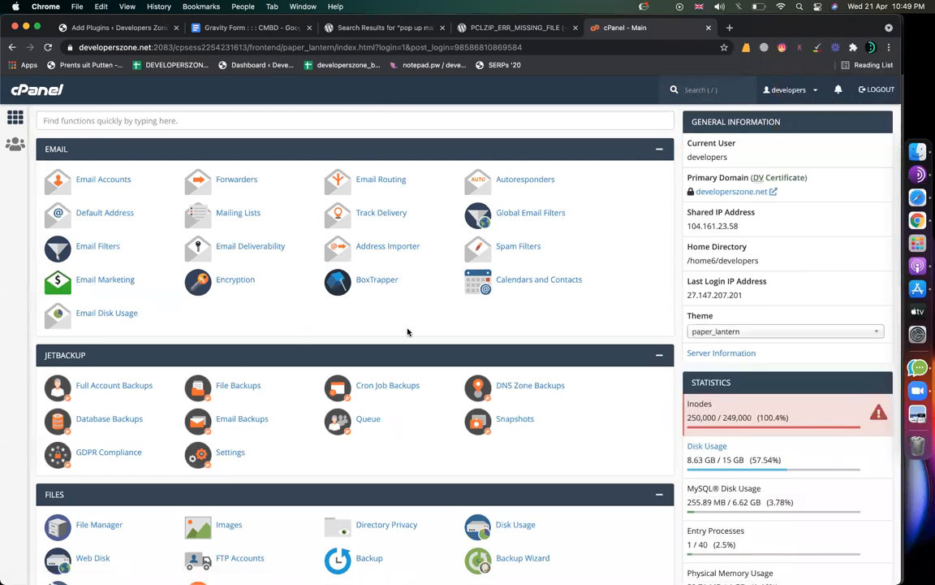
Step: Examine the hosting account's Inodes and disk usage in the cPanel statistics
scroll(451, 342, down, 3)
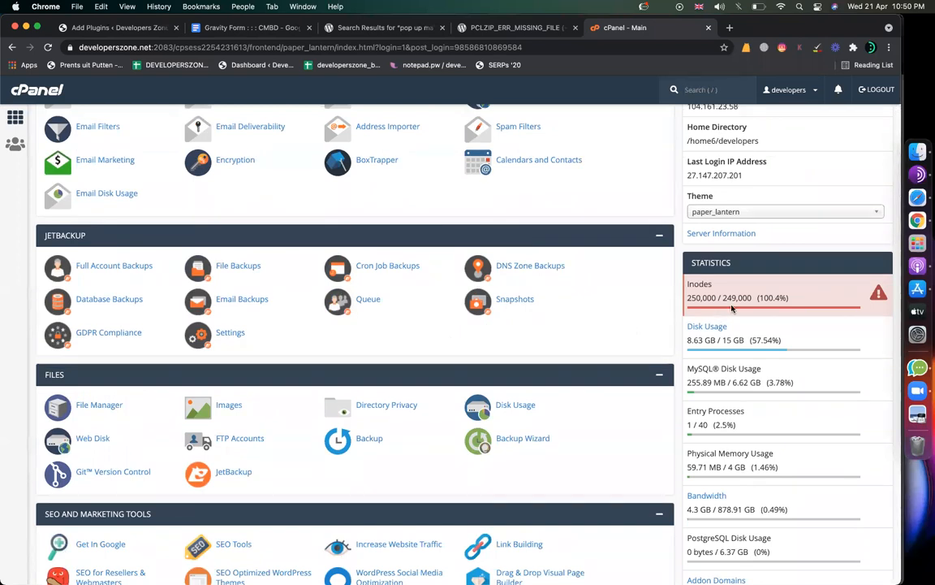
drag(752, 298, 724, 298)
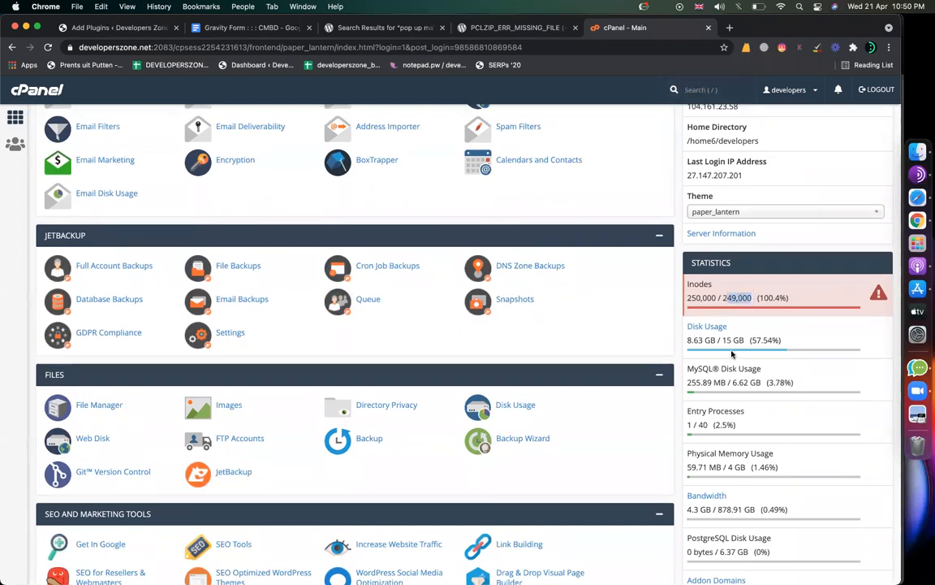
drag(689, 297, 759, 298)
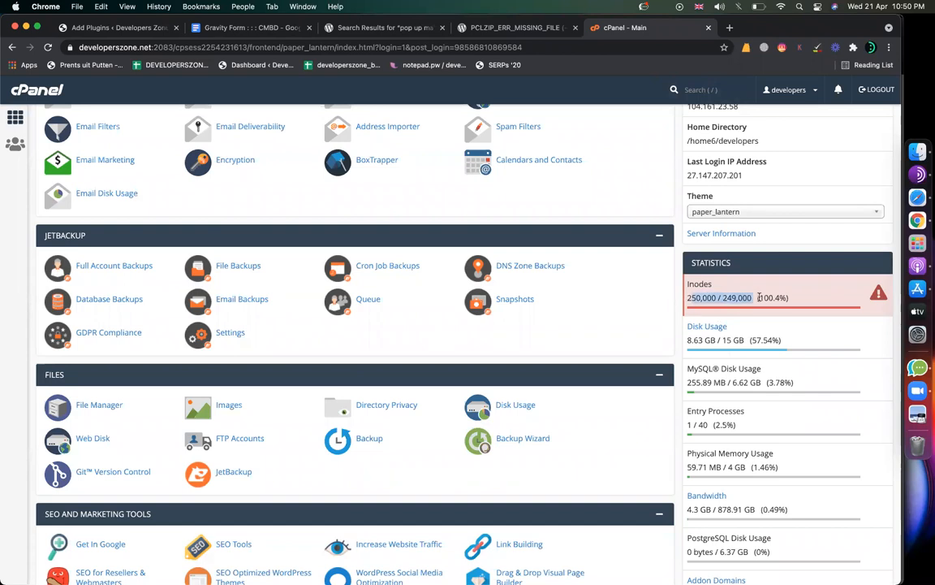
Step: Try to open the Softaculous Apps Installer from the cPanel home page and return to that page
scroll(583, 377, down, 15)
scroll(585, 381, up, 3)
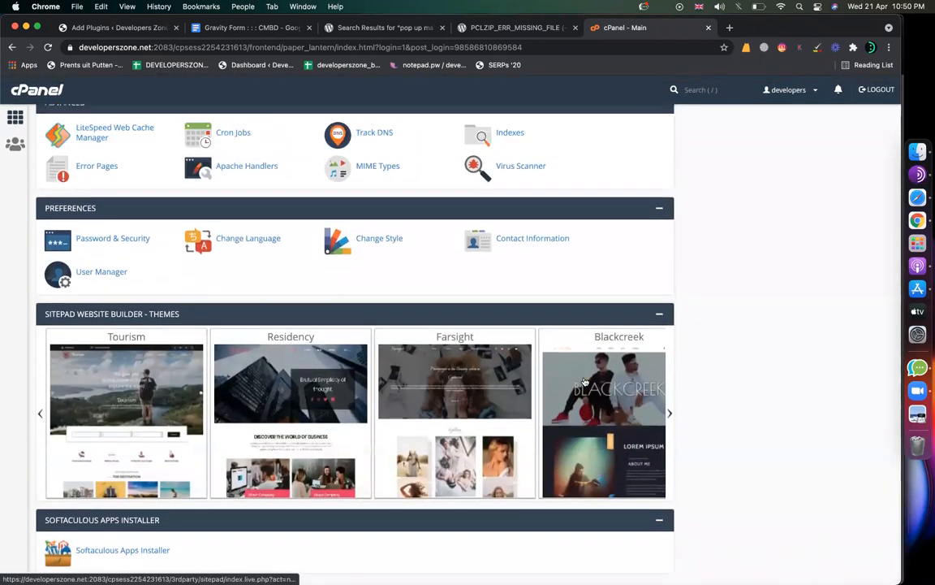
scroll(165, 482, down, 4)
scroll(165, 485, up, 1)
scroll(164, 489, down, 1)
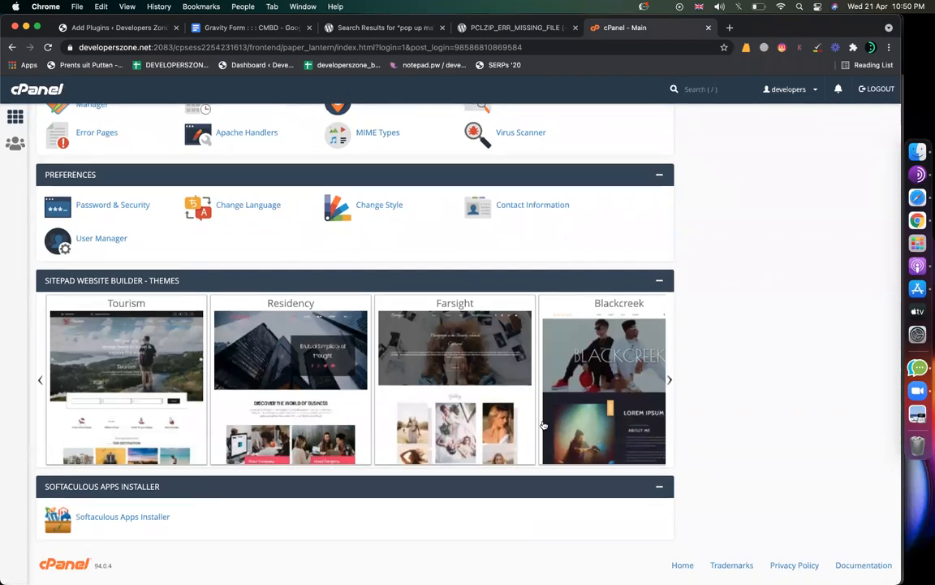
click(146, 516)
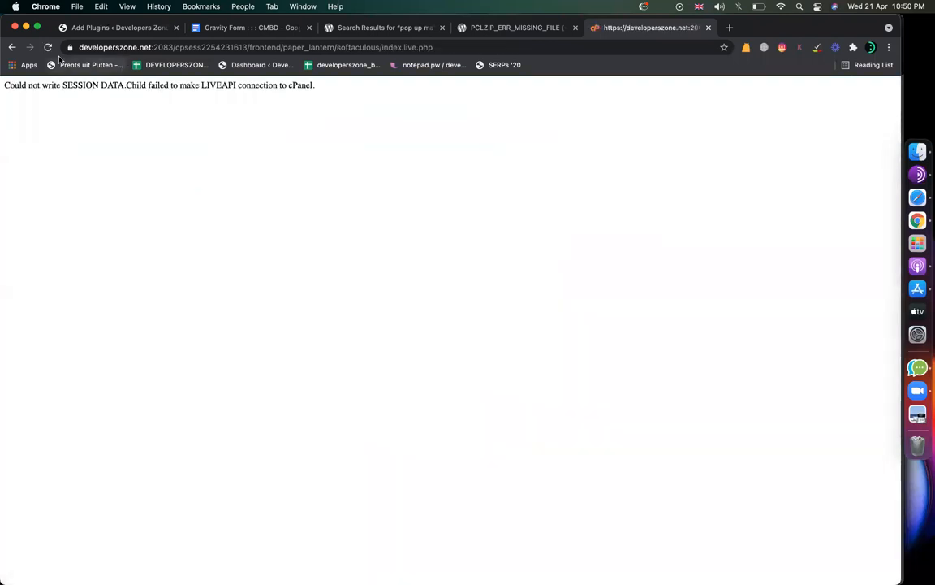
click(13, 47)
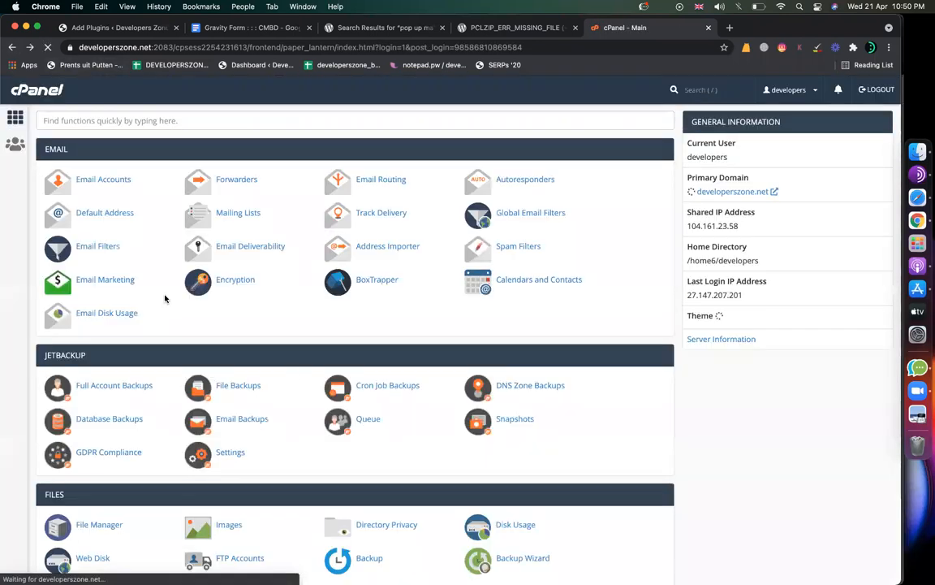
Step: Look over the cPanel tool sections, retry opening the Softaculous Apps Installer and go back to the home page
scroll(290, 372, down, 15)
scroll(291, 372, up, 2)
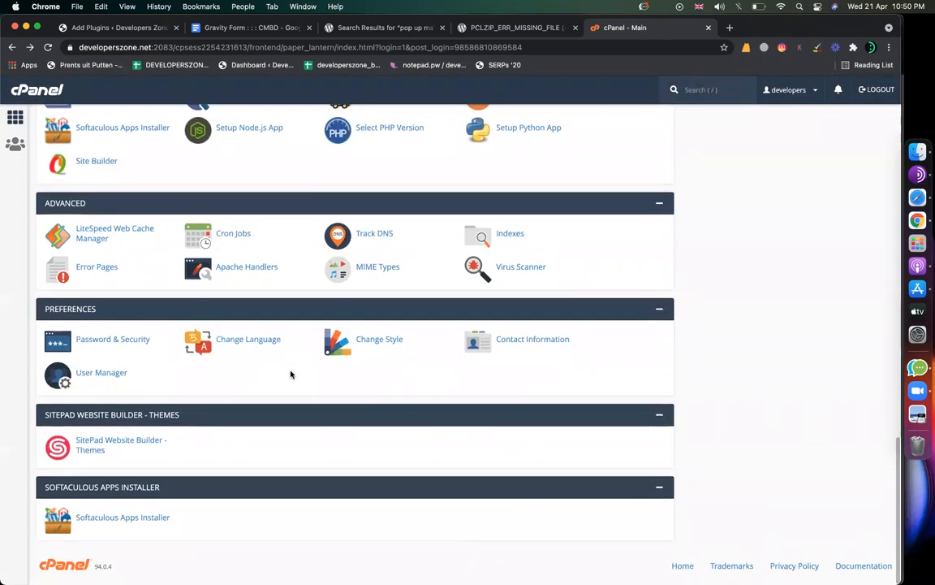
scroll(292, 374, up, 10)
scroll(292, 374, down, 10)
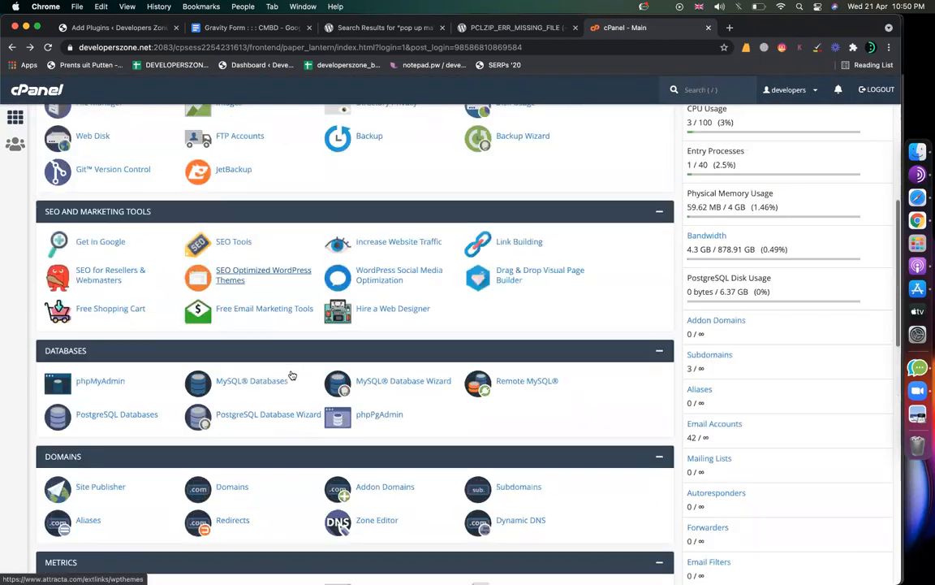
scroll(291, 372, up, 8)
scroll(292, 372, down, 8)
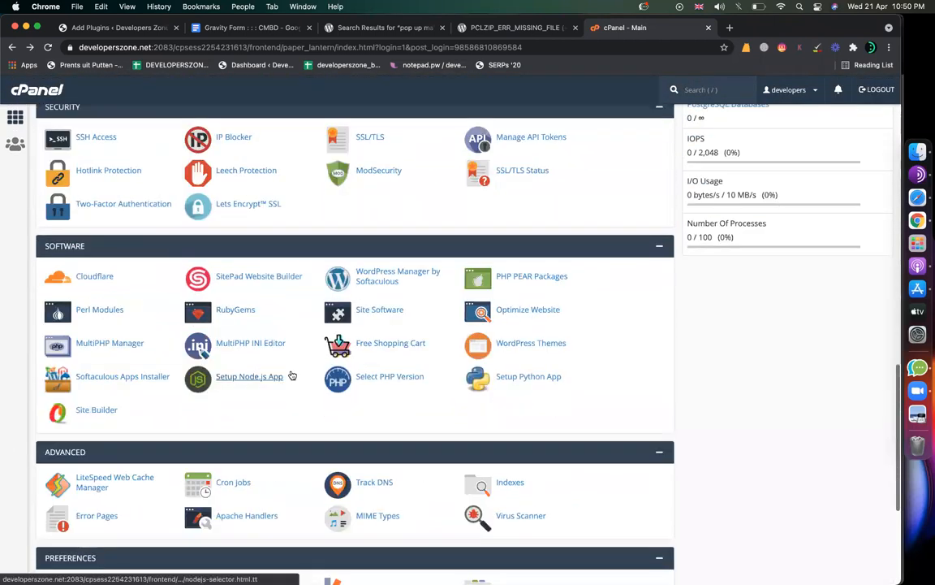
scroll(292, 374, down, 5)
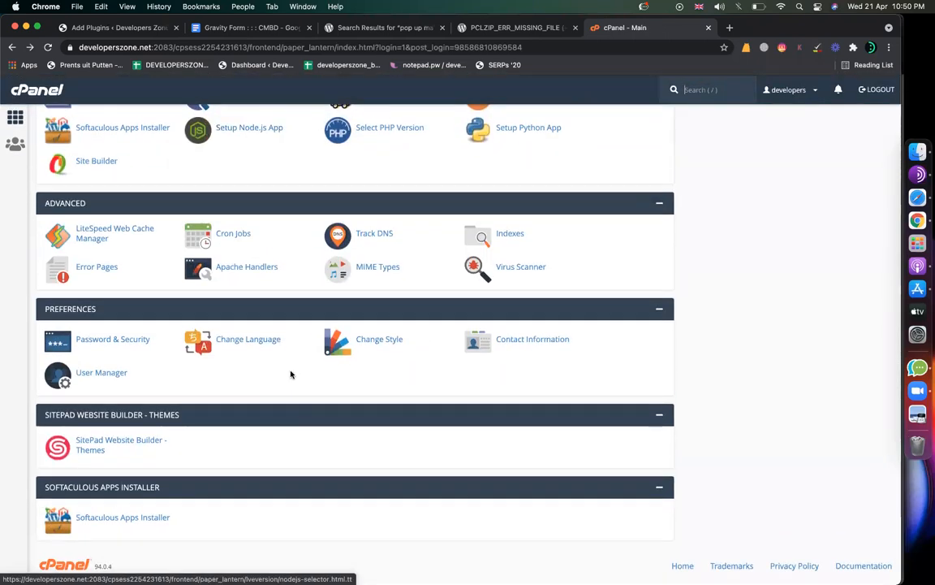
click(157, 524)
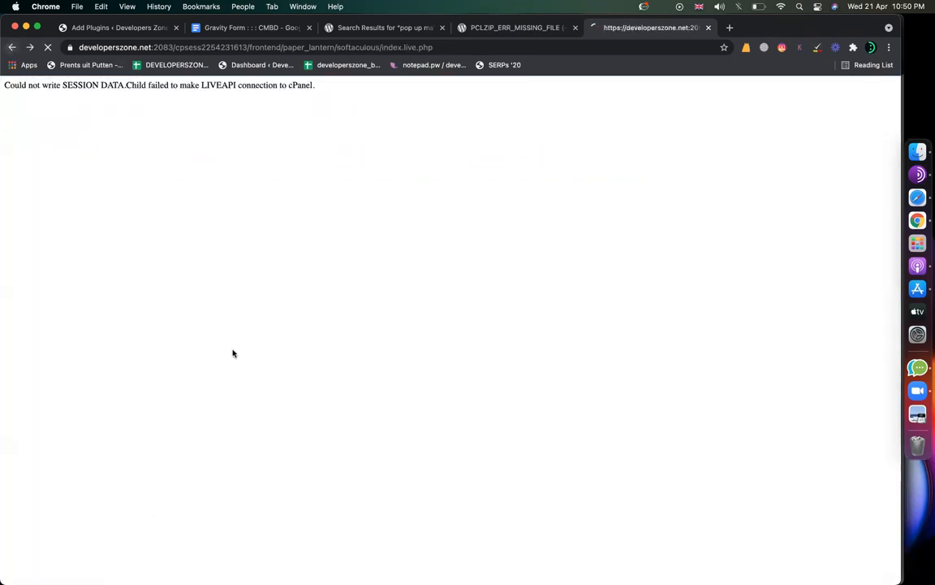
click(12, 47)
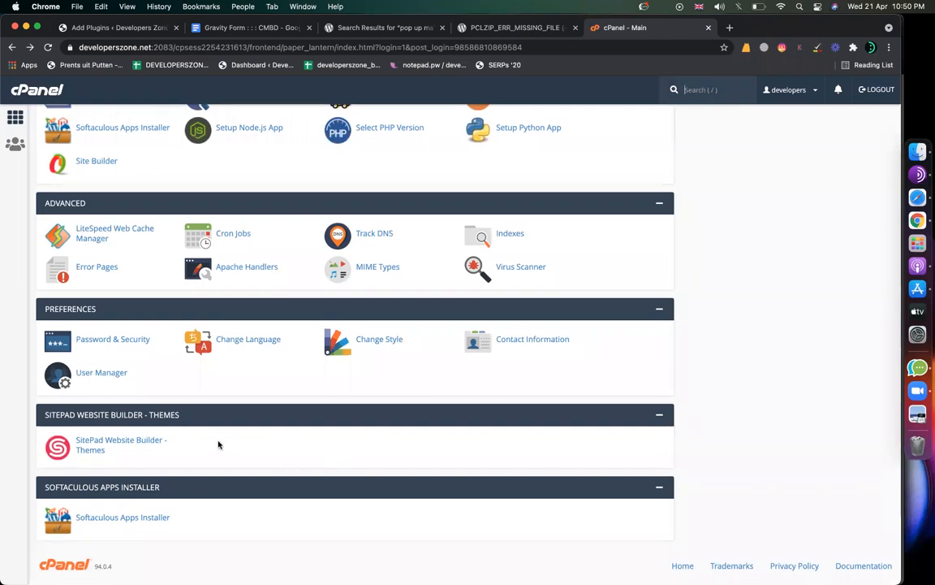
Step: Open the hosting account's File Manager and go into the public_html folder
scroll(217, 445, up, 5)
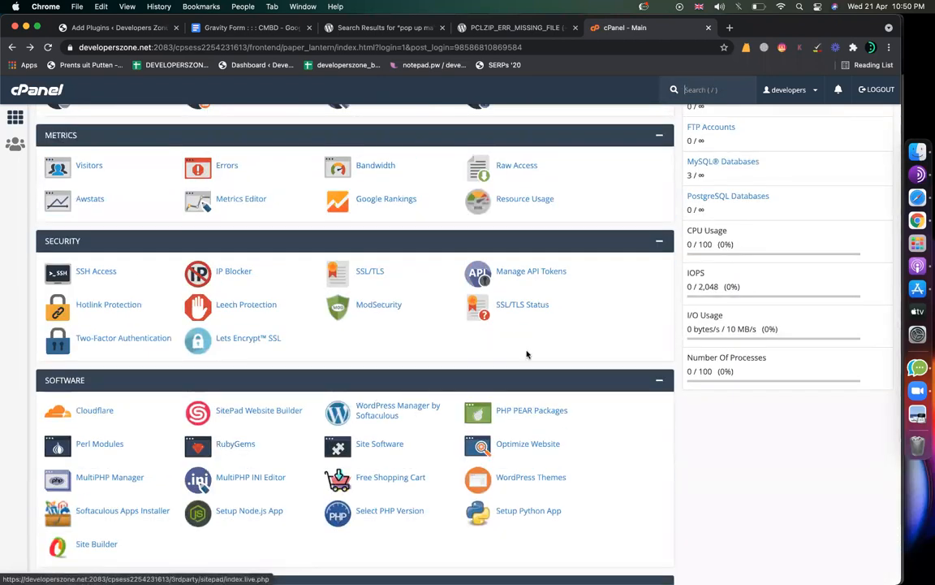
scroll(527, 354, up, 5)
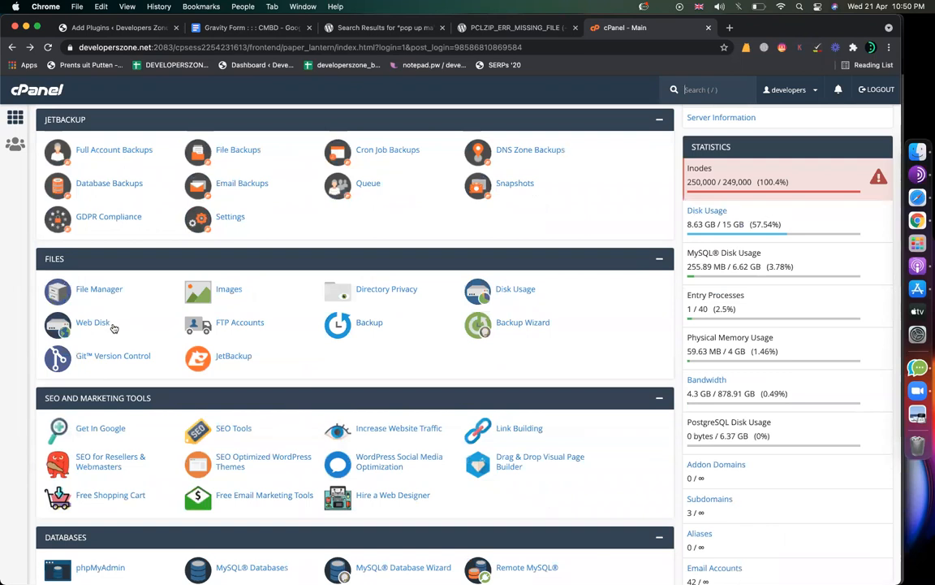
click(102, 291)
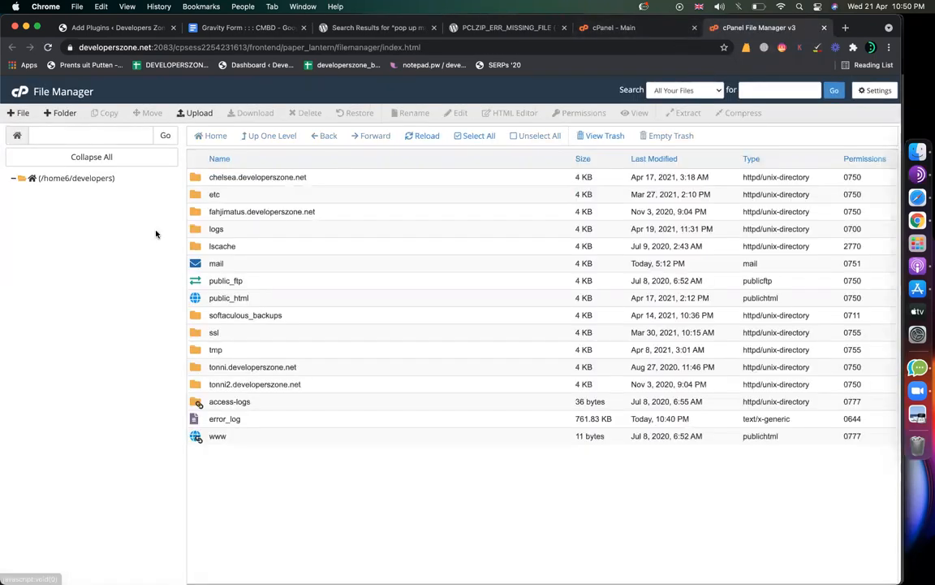
double_click(195, 298)
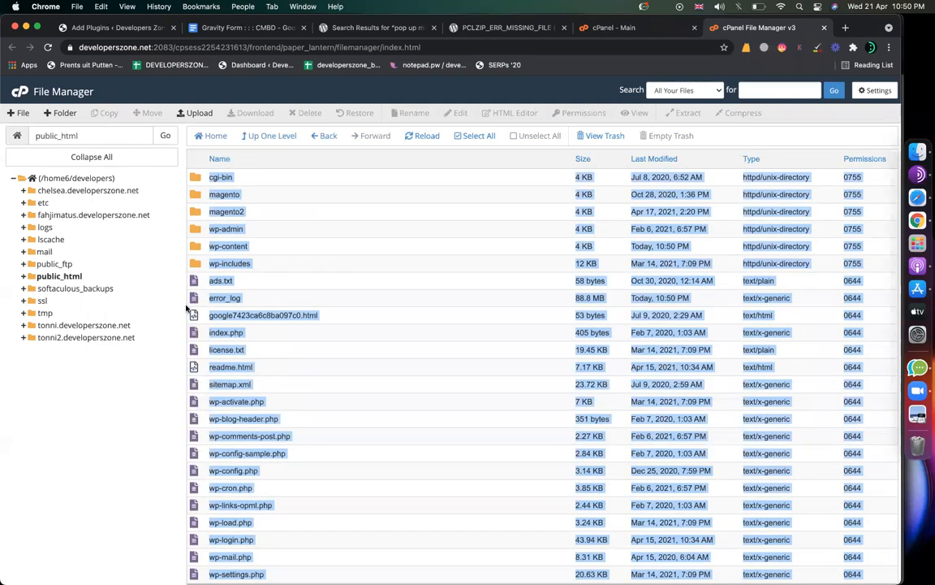
Step: Delete the magento and magento2 folders from public_html
click(209, 211)
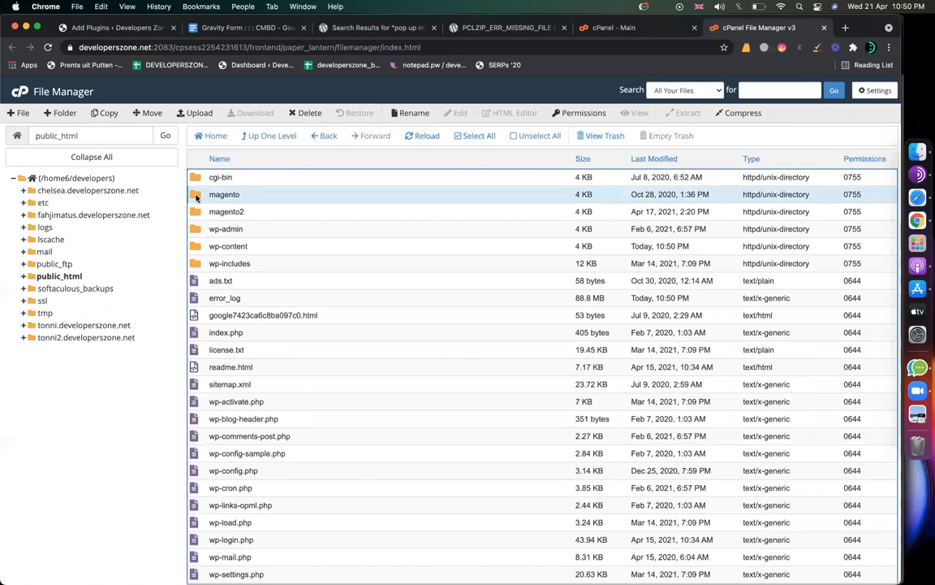
shift+click(212, 194)
right_click(234, 197)
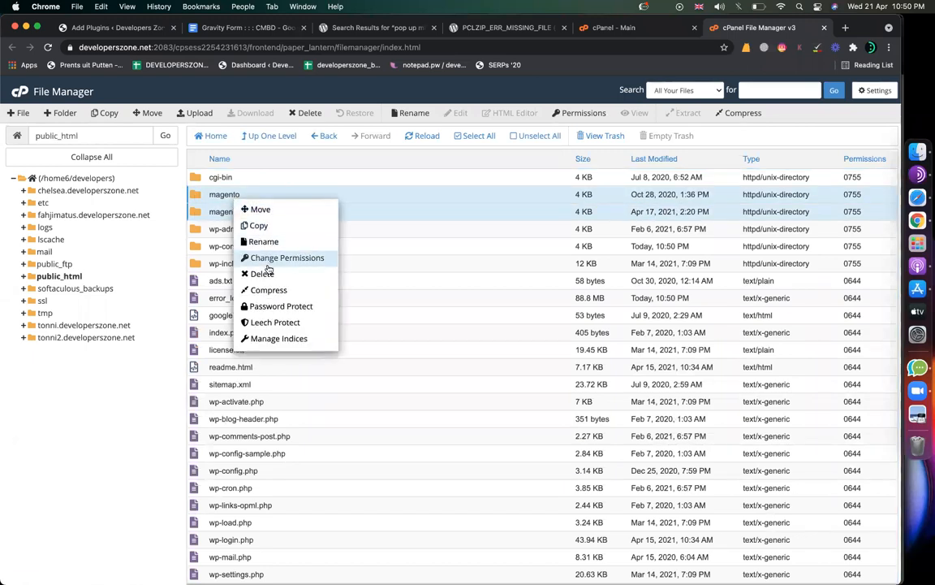
click(262, 258)
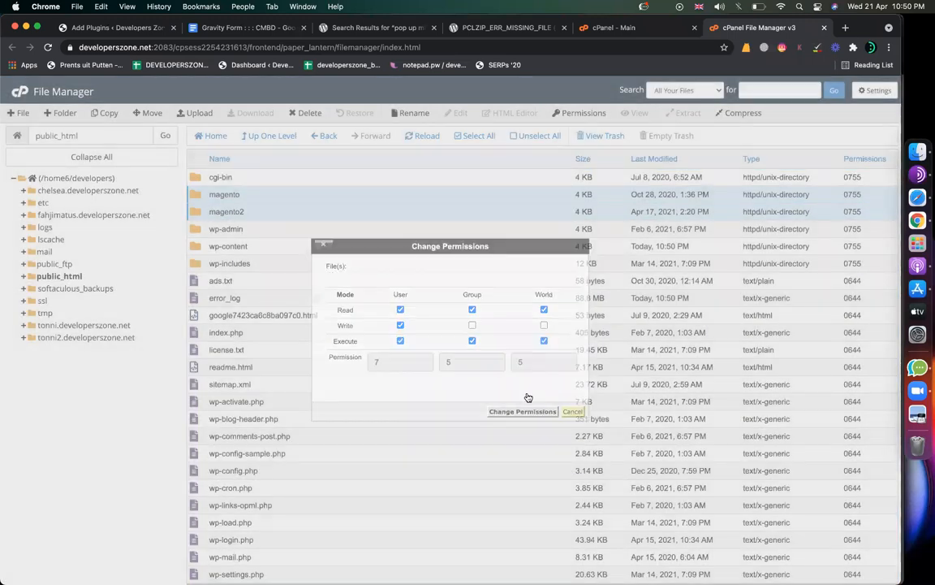
click(571, 411)
right_click(239, 211)
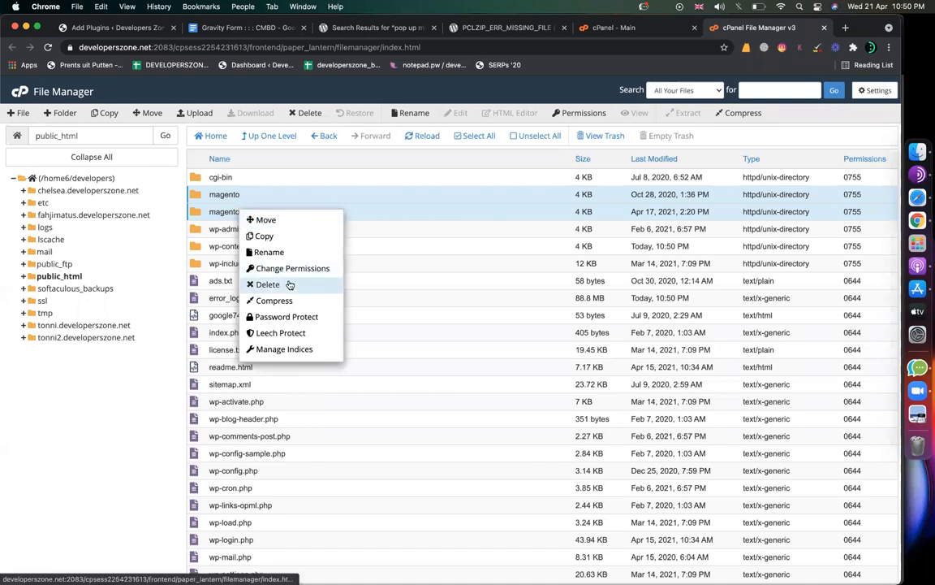
click(259, 285)
click(543, 370)
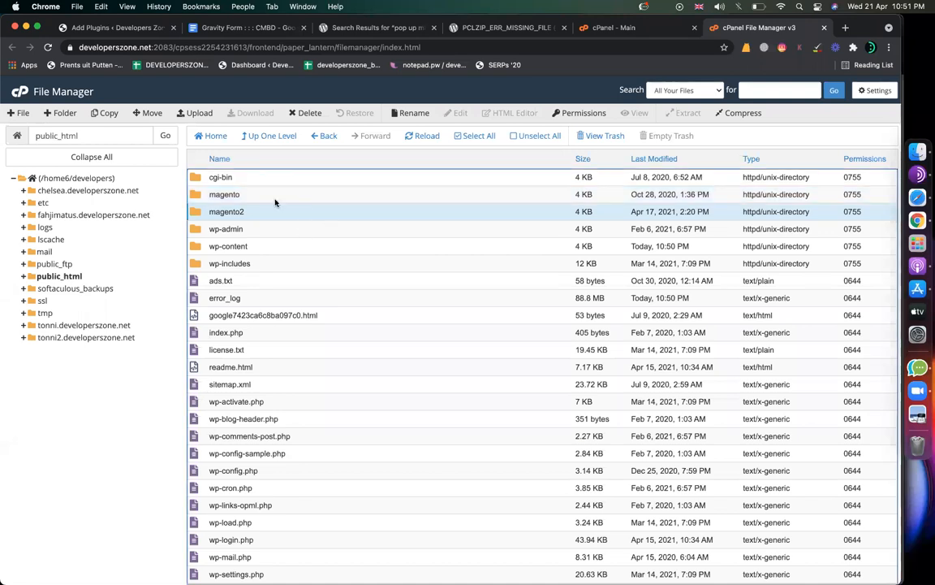
click(305, 263)
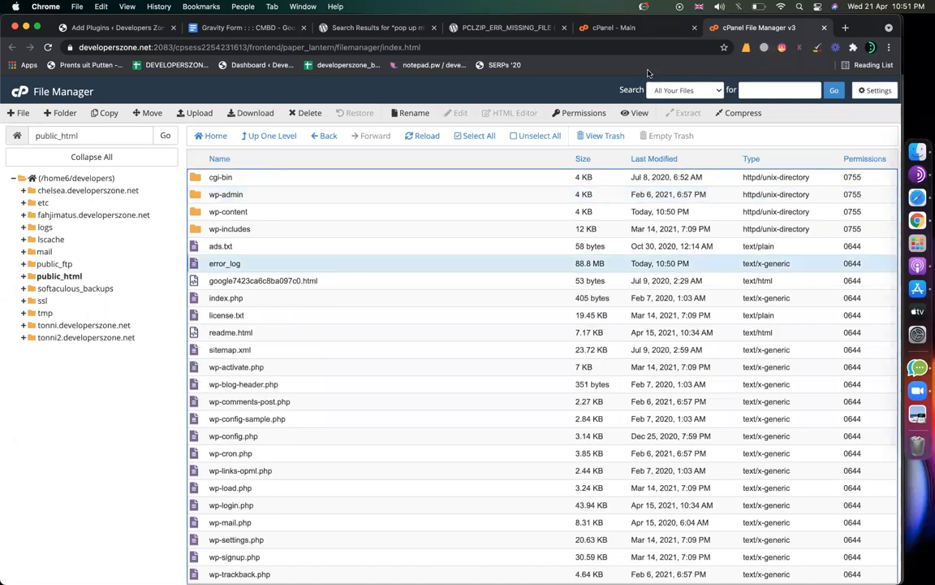
Step: Check the account's Inodes and disk usage in the cPanel statistics and reload the File Manager
click(617, 27)
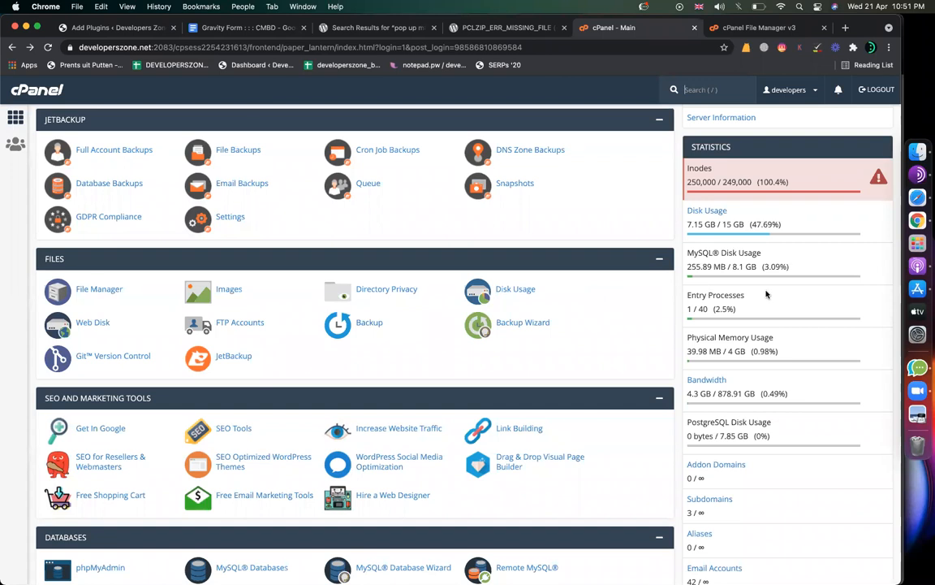
click(747, 29)
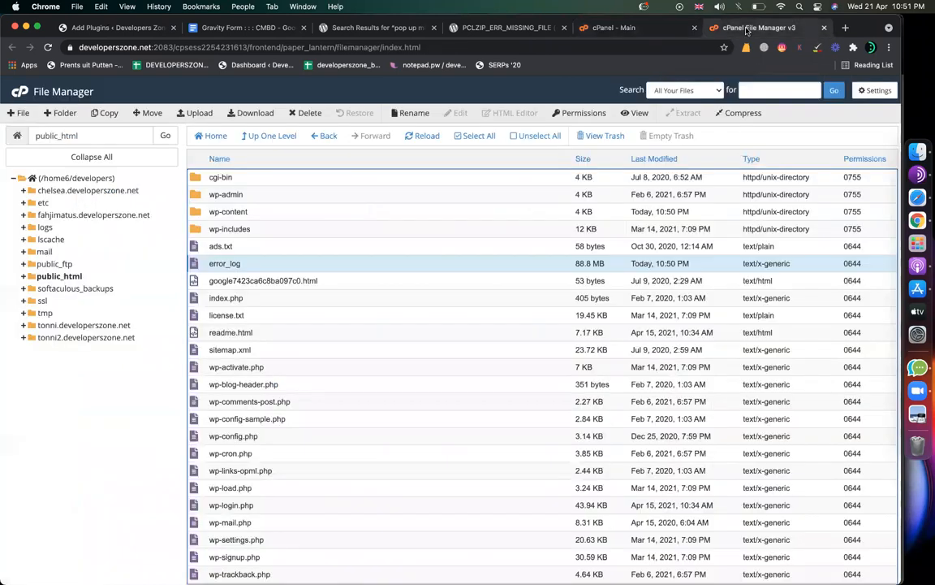
click(47, 47)
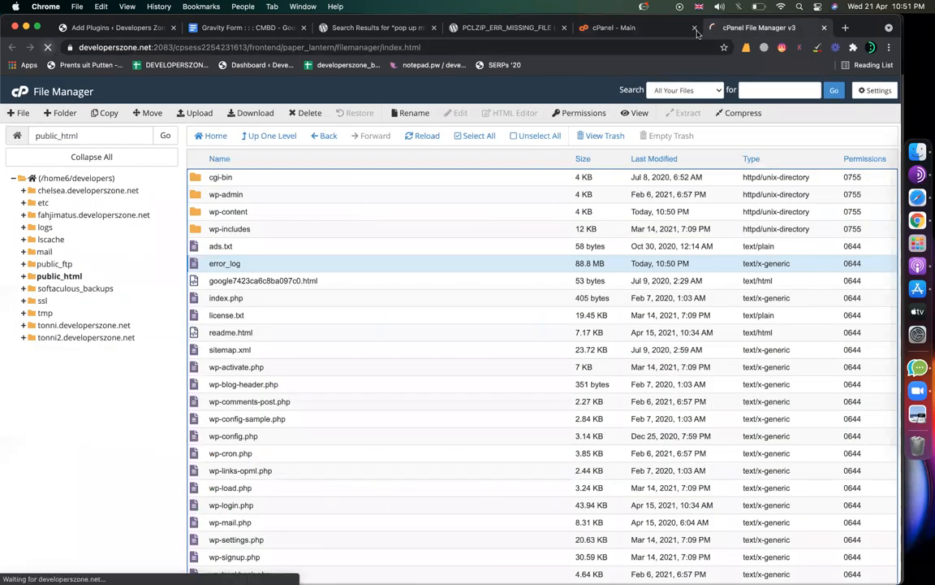
click(621, 28)
drag(688, 253, 747, 251)
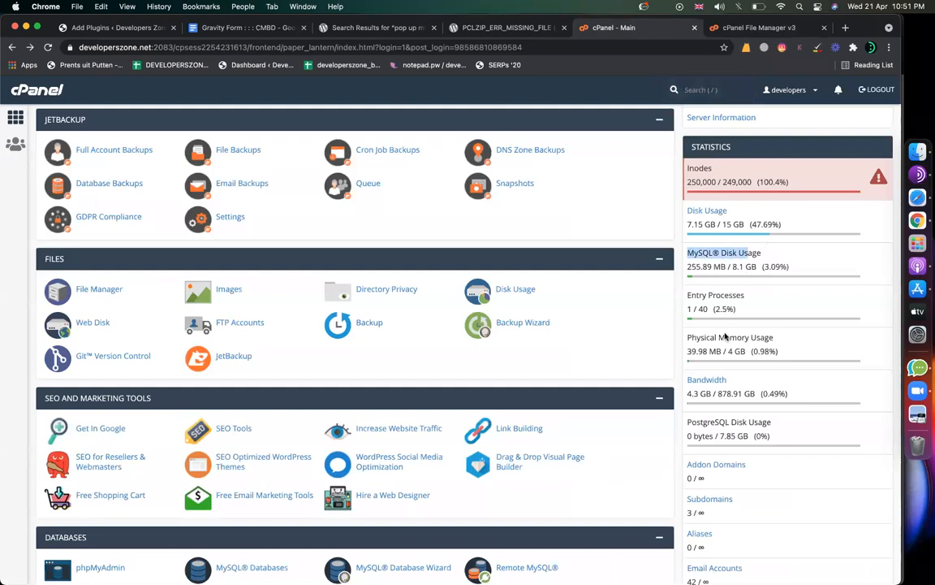
click(760, 29)
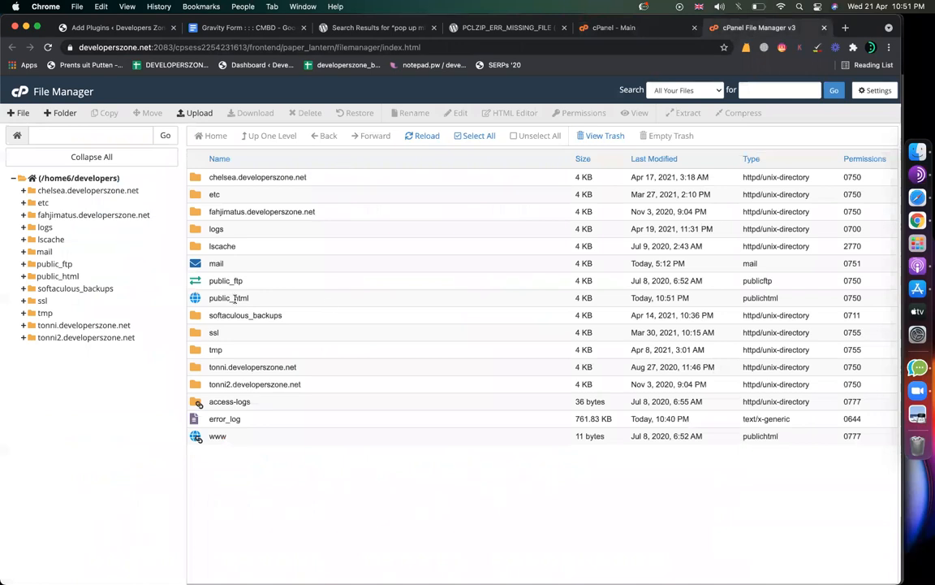
Step: Return to the cPanel home page and browse the categories of the Softaculous Apps Installer
click(605, 28)
scroll(341, 357, down, 10)
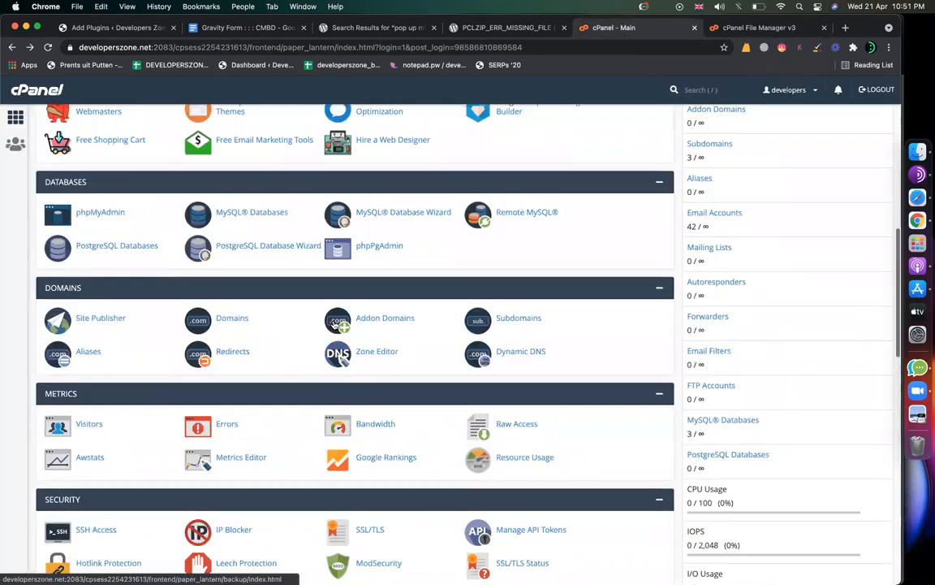
scroll(334, 325, down, 10)
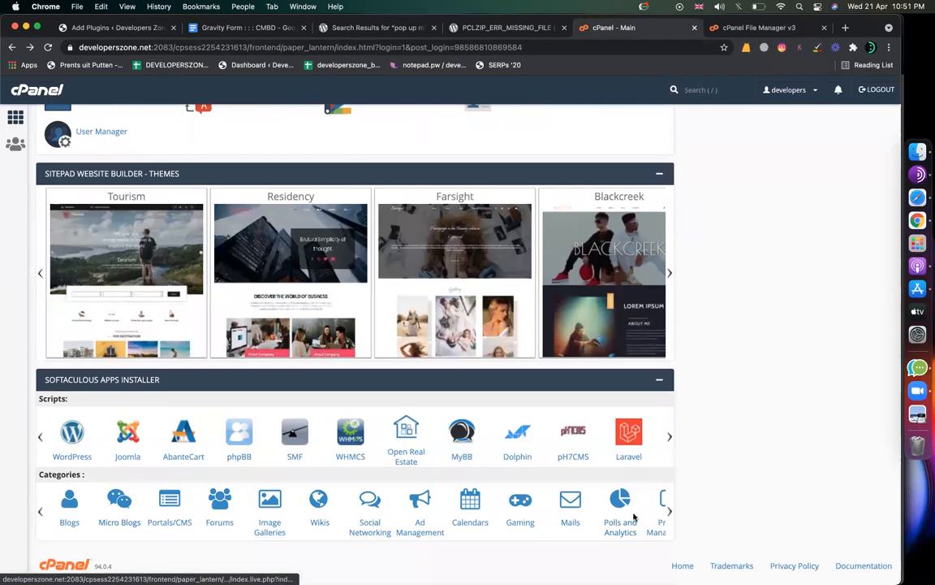
click(669, 510)
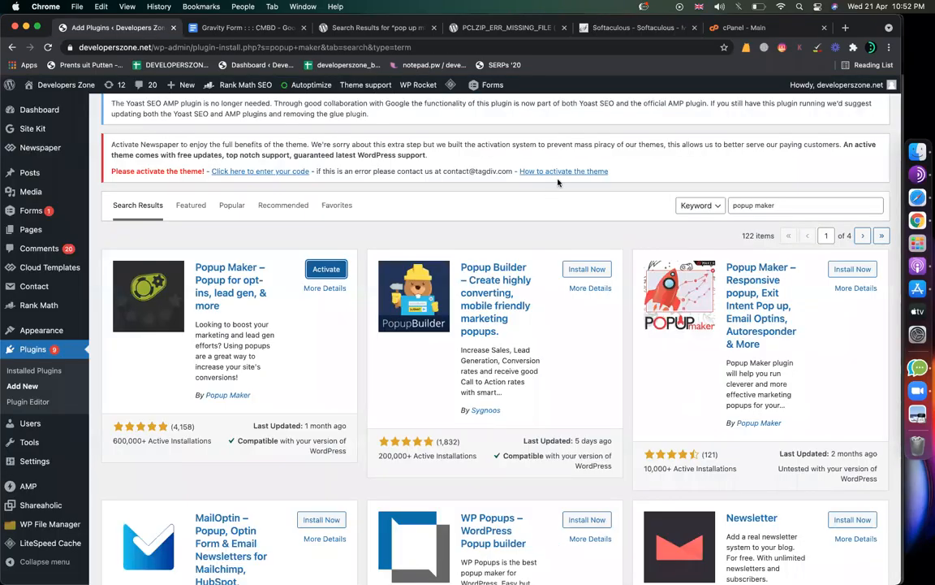
Step: Recheck the cPanel statistics and go back from the WordPress.org support topic to the Google results
click(729, 33)
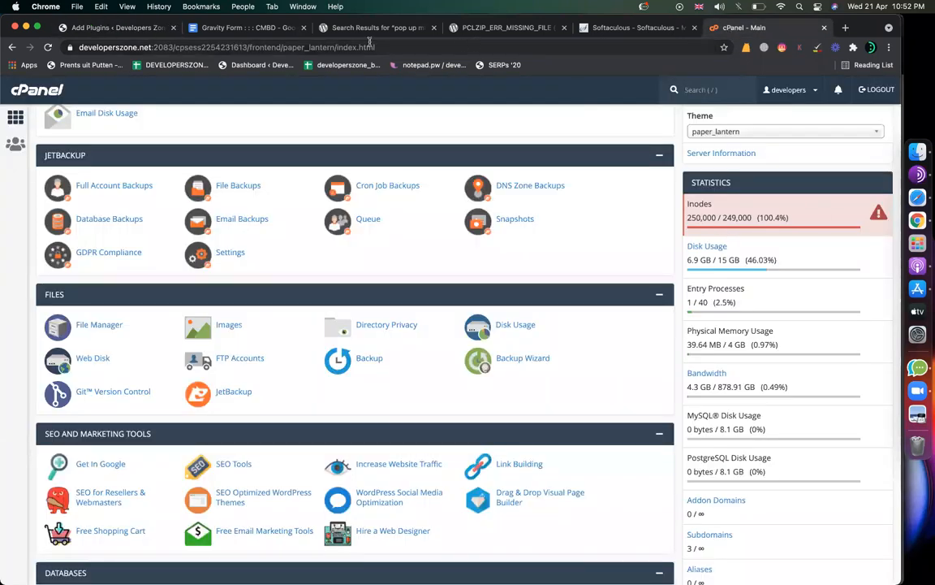
click(465, 31)
scroll(449, 236, up, 5)
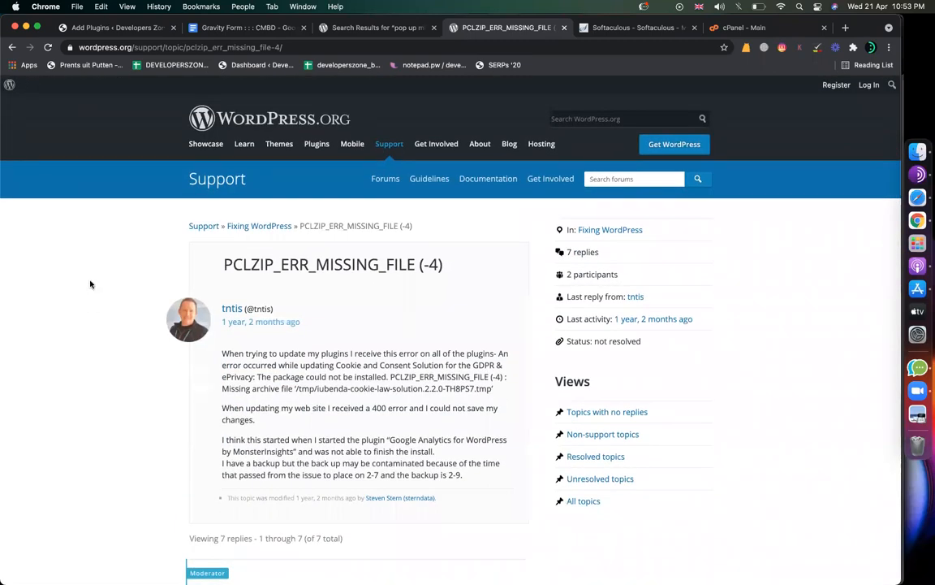
click(12, 47)
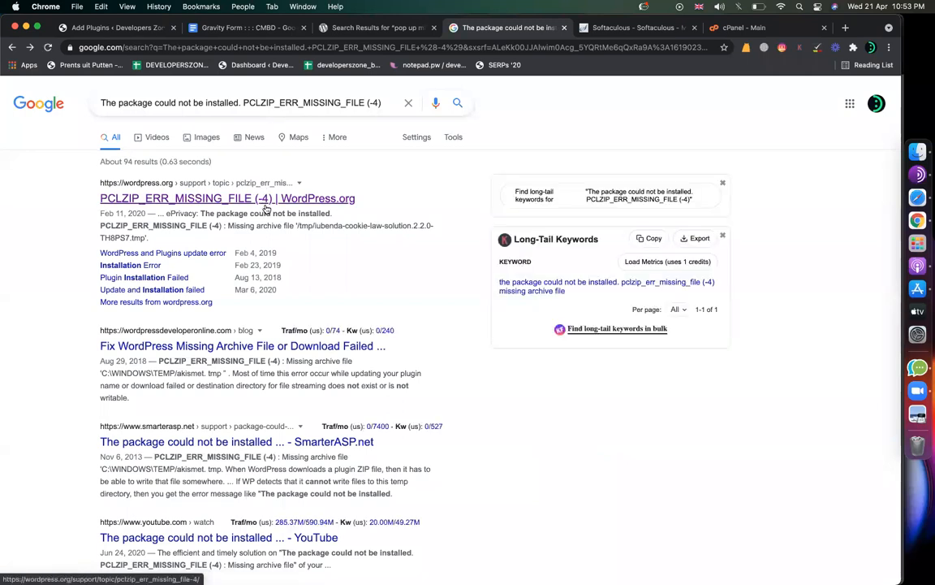
Step: Look through the Google results and open the Stack Overflow question on fixing the WordPress PCLZIP_ERR_MISSING_FILE (-4) plugins error
scroll(233, 397, down, 5)
scroll(233, 398, down, 4)
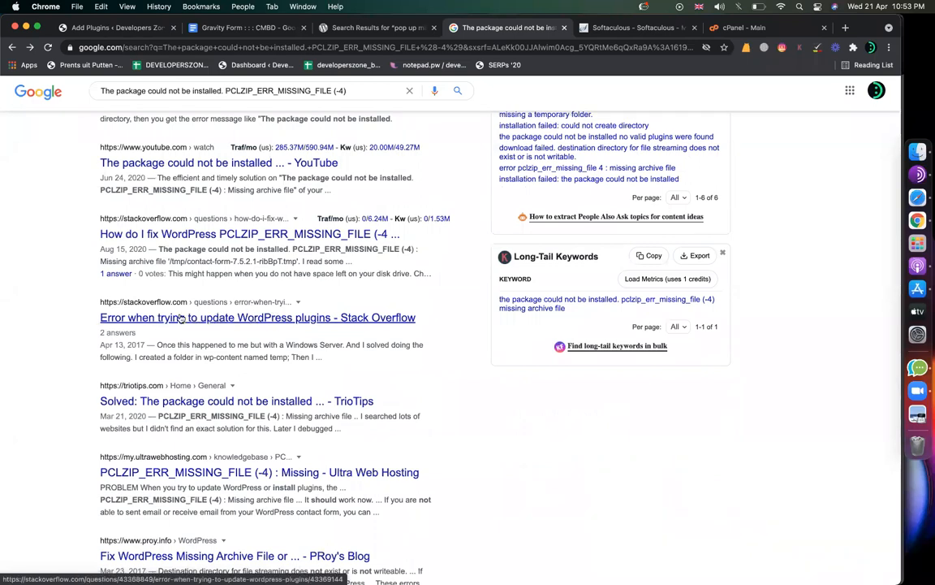
scroll(200, 325, up, 1)
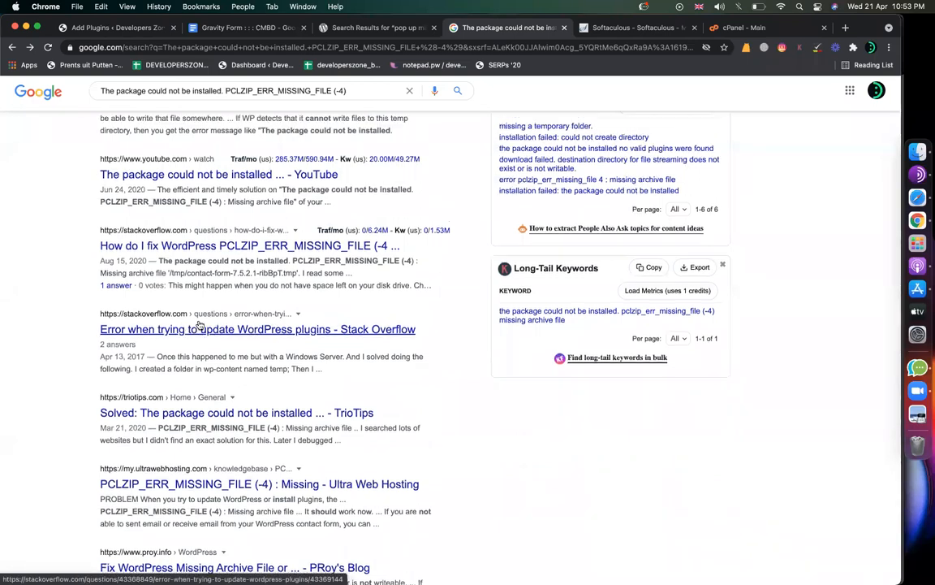
scroll(199, 325, up, 5)
scroll(256, 358, down, 1)
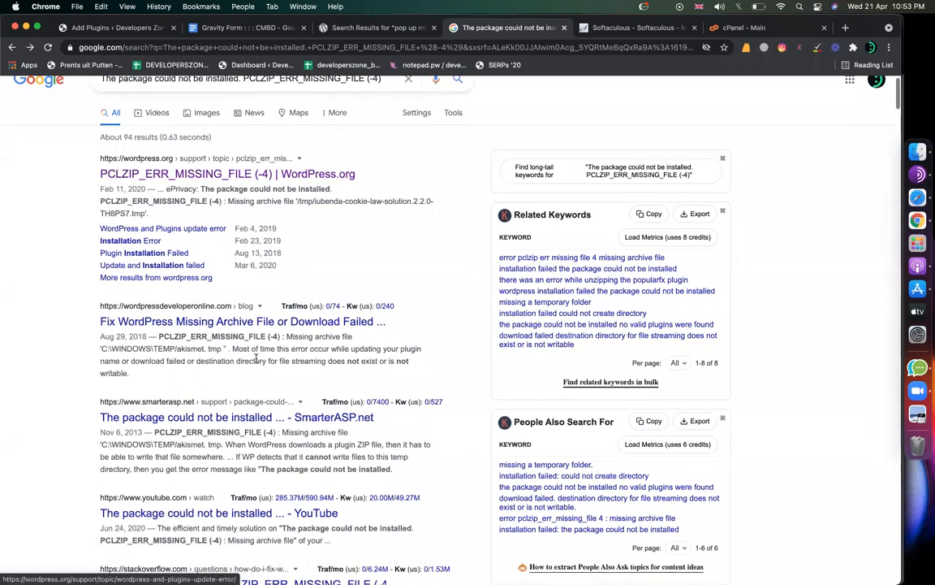
scroll(256, 358, down, 3)
click(195, 347)
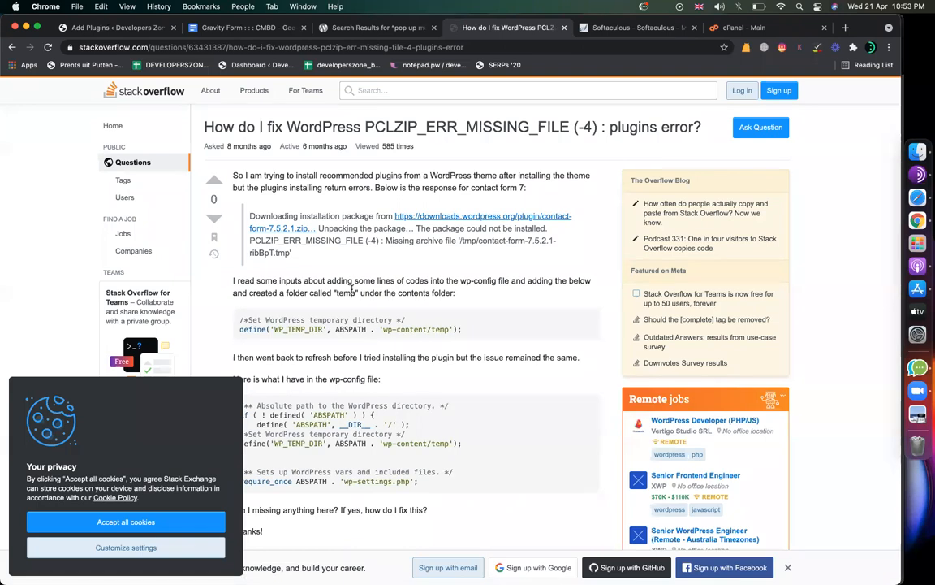
Step: Read the Stack Overflow question and its answer on the PCLZIP error, including the temp folder note and the wp-config code
scroll(280, 248, down, 3)
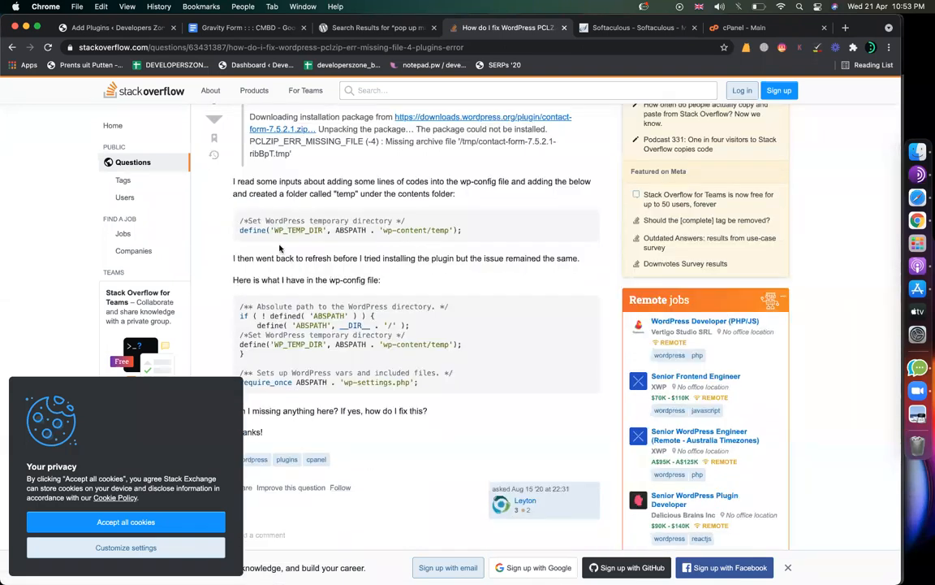
scroll(279, 248, up, 2)
drag(468, 314, 238, 301)
double_click(346, 272)
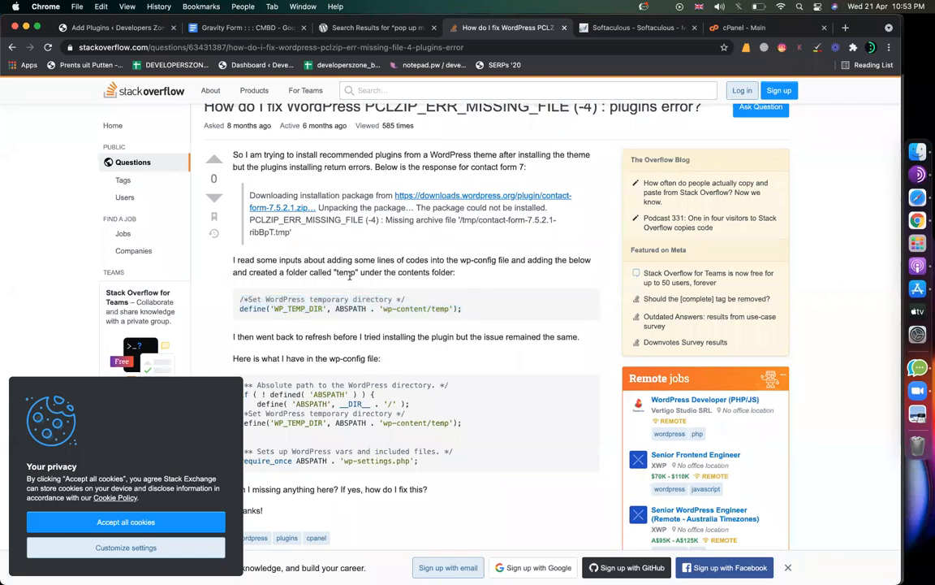
scroll(475, 176, down, 3)
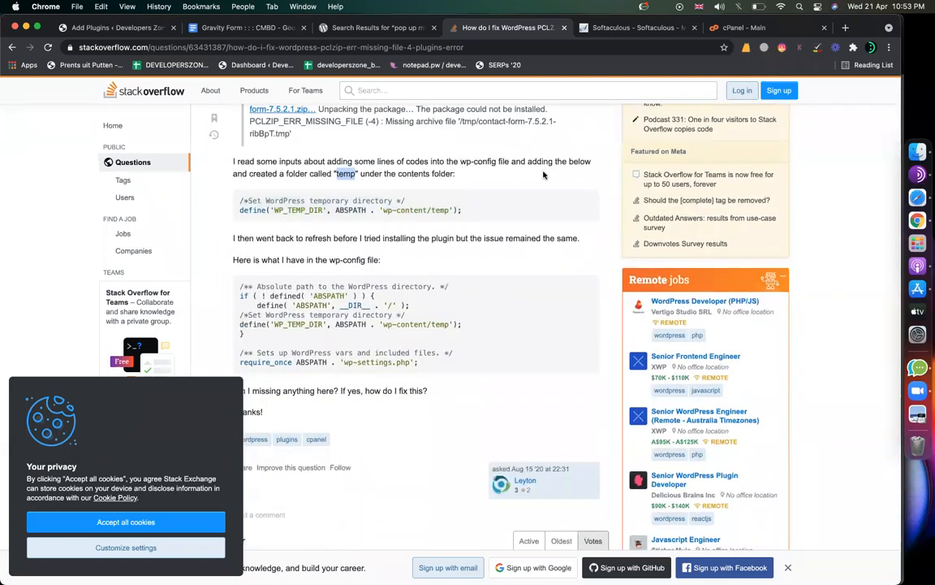
scroll(428, 301, down, 10)
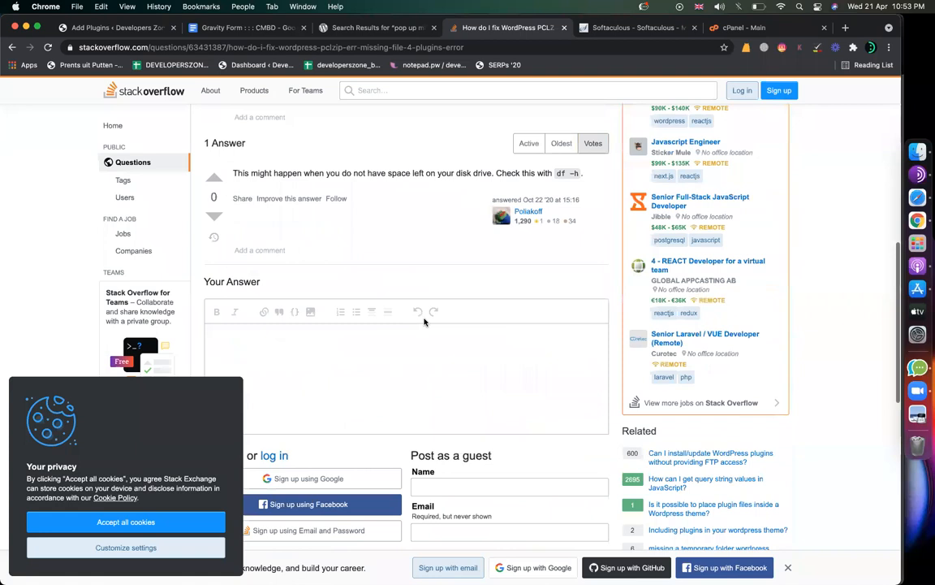
scroll(423, 321, up, 8)
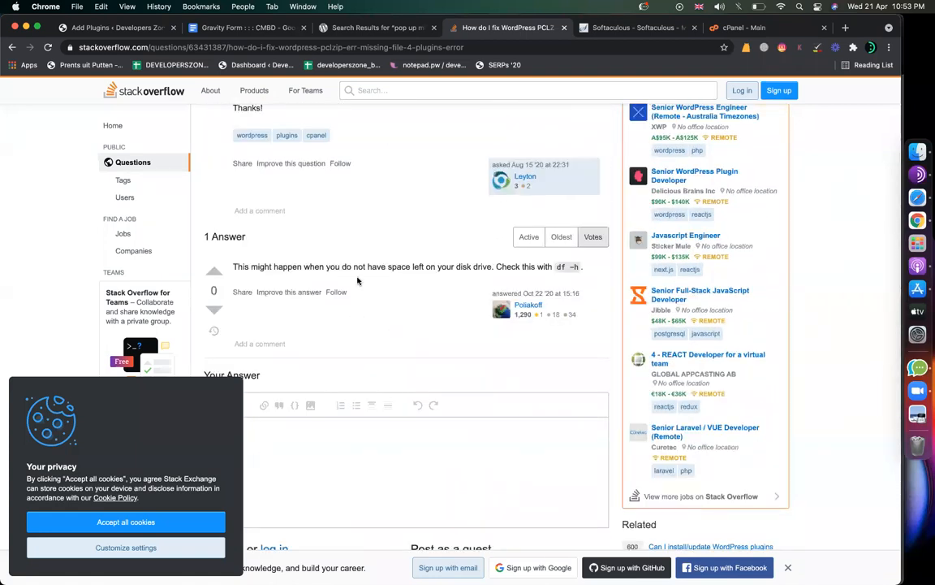
scroll(375, 302, up, 5)
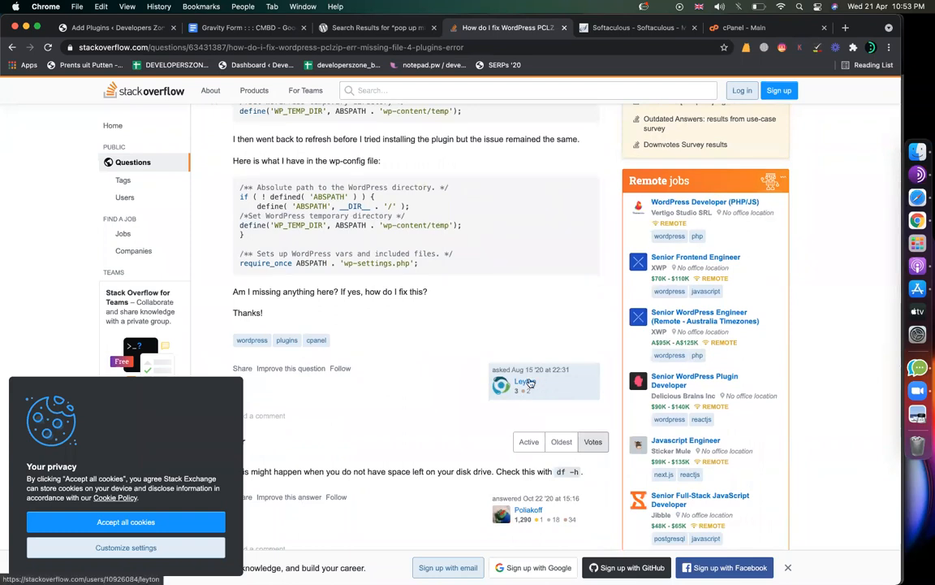
scroll(506, 390, down, 15)
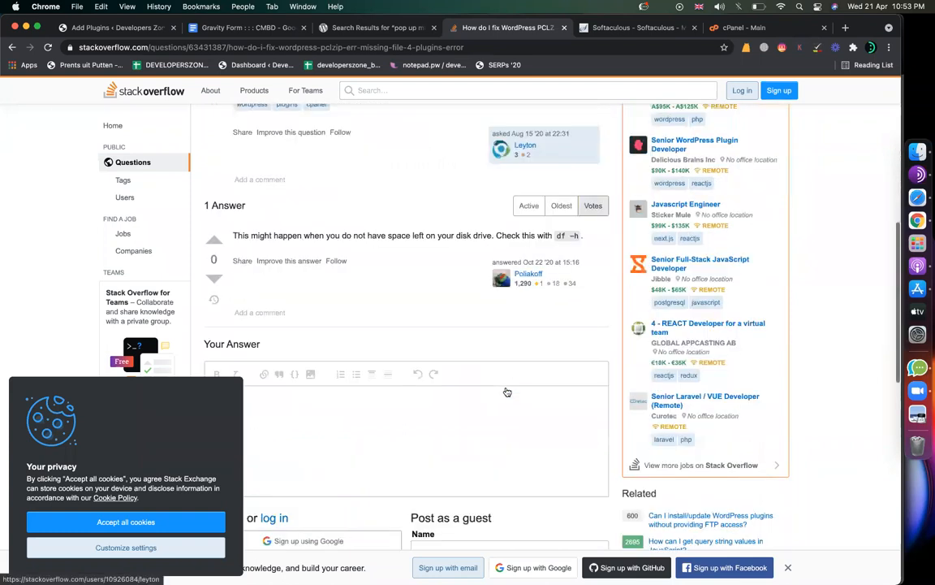
scroll(507, 391, up, 15)
scroll(507, 391, down, 2)
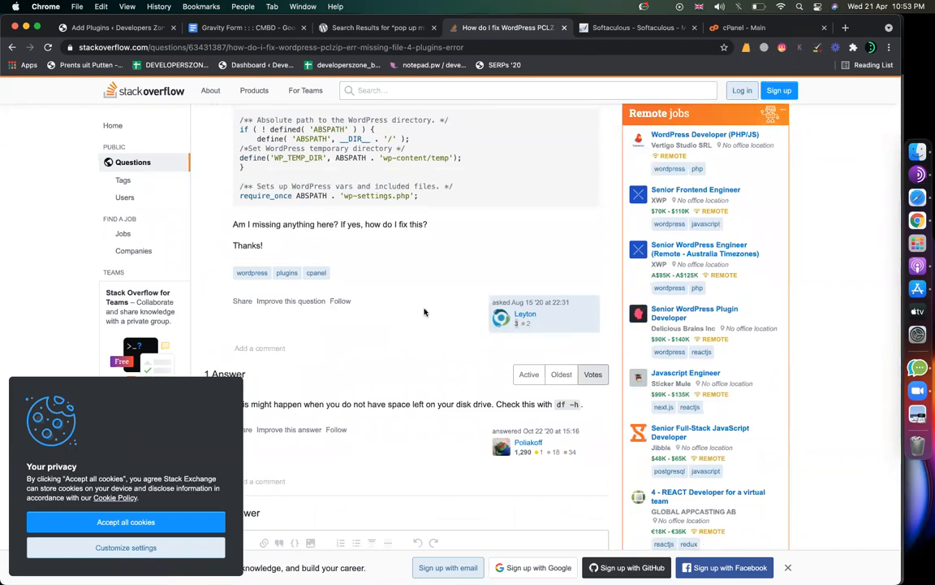
scroll(424, 309, down, 2)
scroll(412, 300, up, 4)
drag(435, 268, 246, 187)
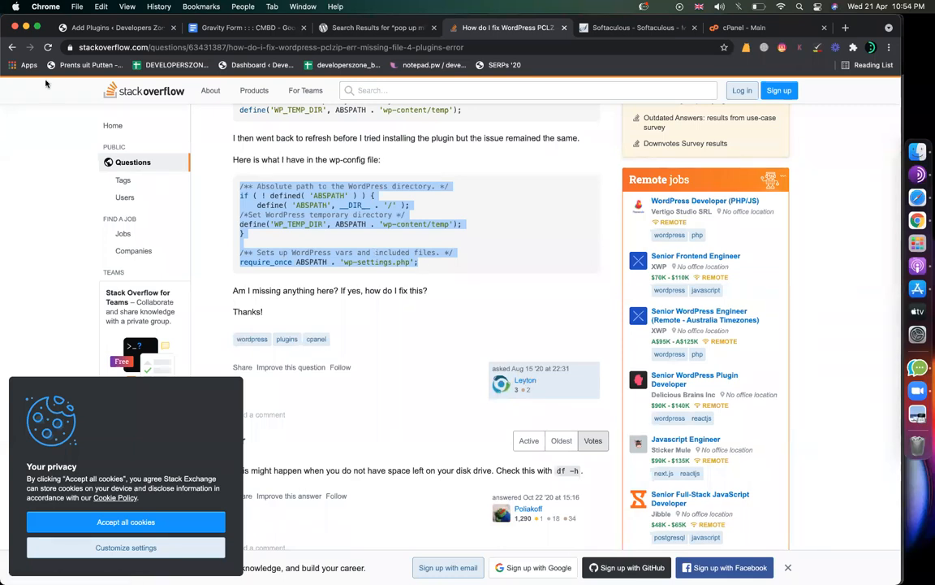
Step: Return to the Google results and reread the WordPress.org support topic's moderator reply about disk space
click(13, 48)
scroll(203, 199, up, 4)
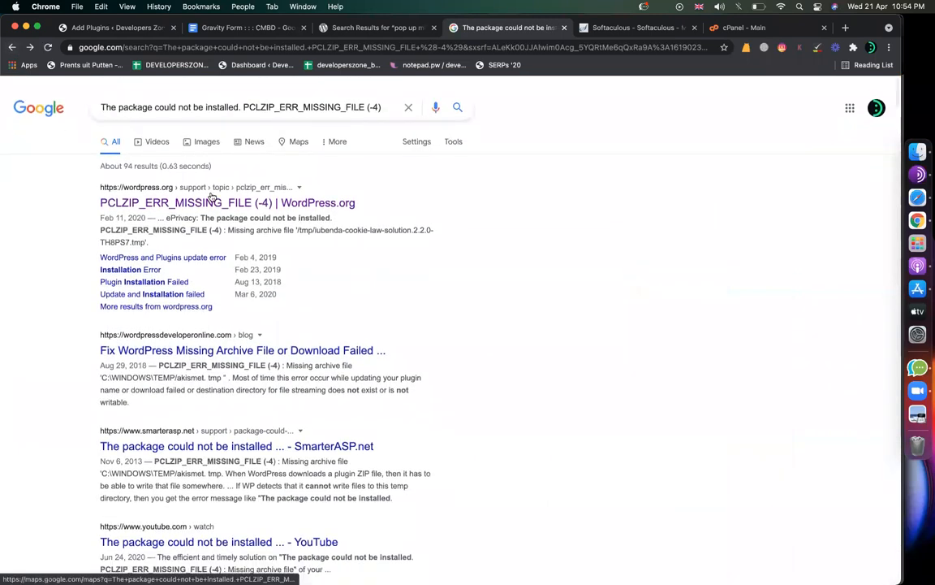
click(203, 199)
scroll(471, 280, down, 5)
drag(271, 290, 375, 292)
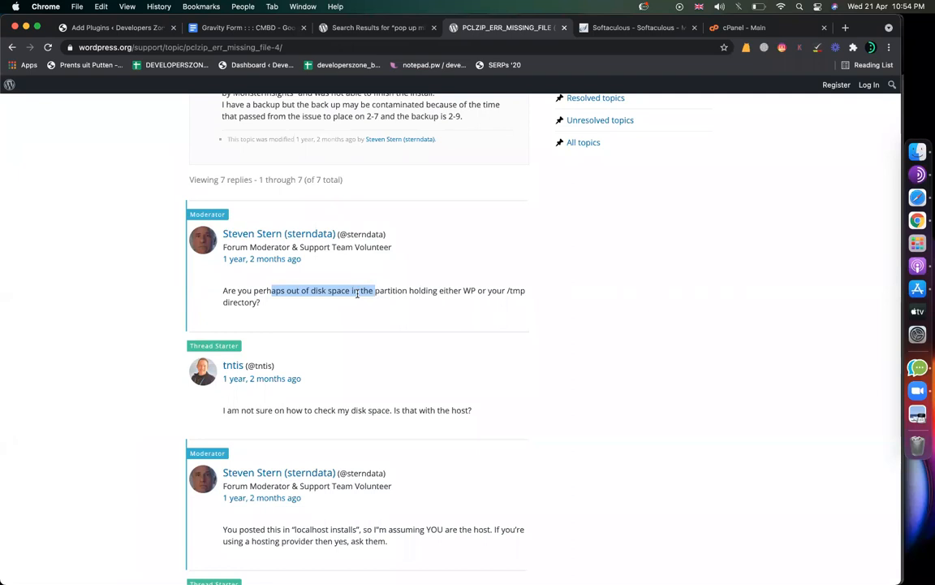
Step: Activate the Popup Maker – Popup for opt-ins, lead gen, & more plugin on the WordPress Add Plugins page
click(144, 29)
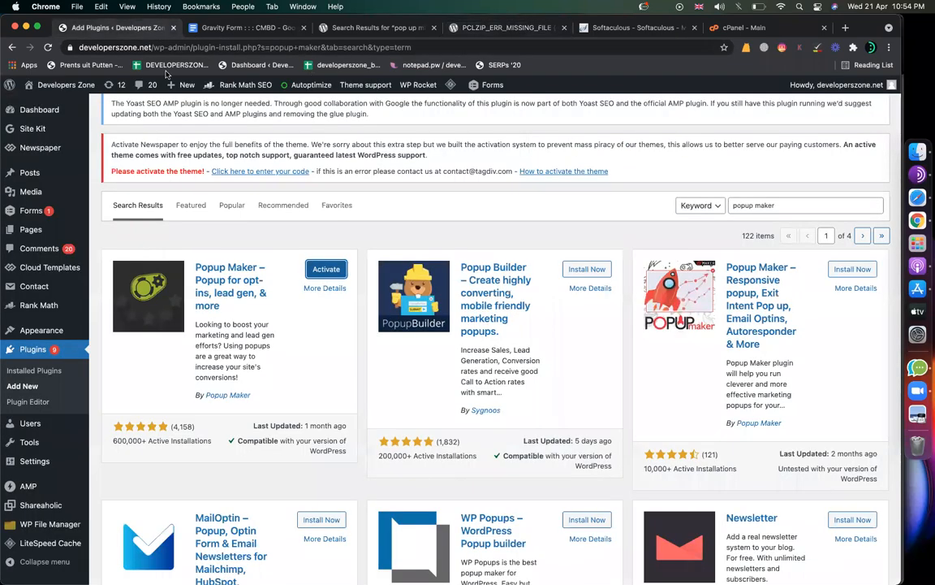
click(328, 270)
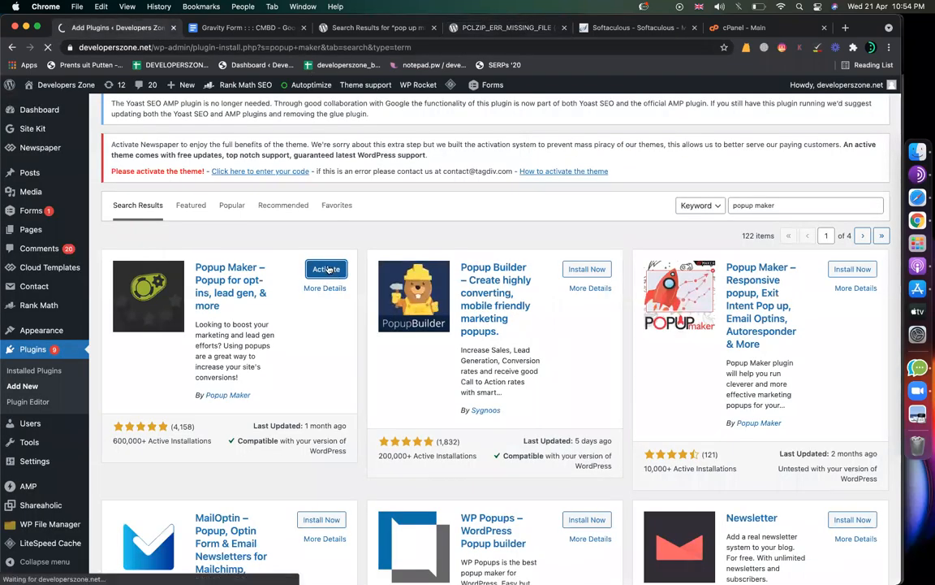
Step: Read the Gravity PopUp Maker process in the Gravity Form document, from creating a general form to adding a new popup
click(219, 28)
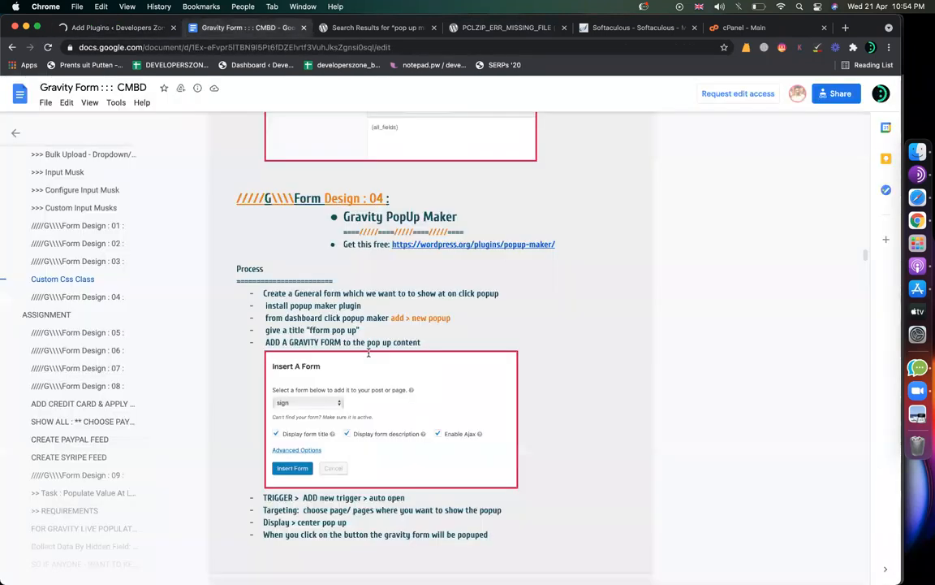
scroll(368, 351, down, 1)
drag(265, 244, 505, 244)
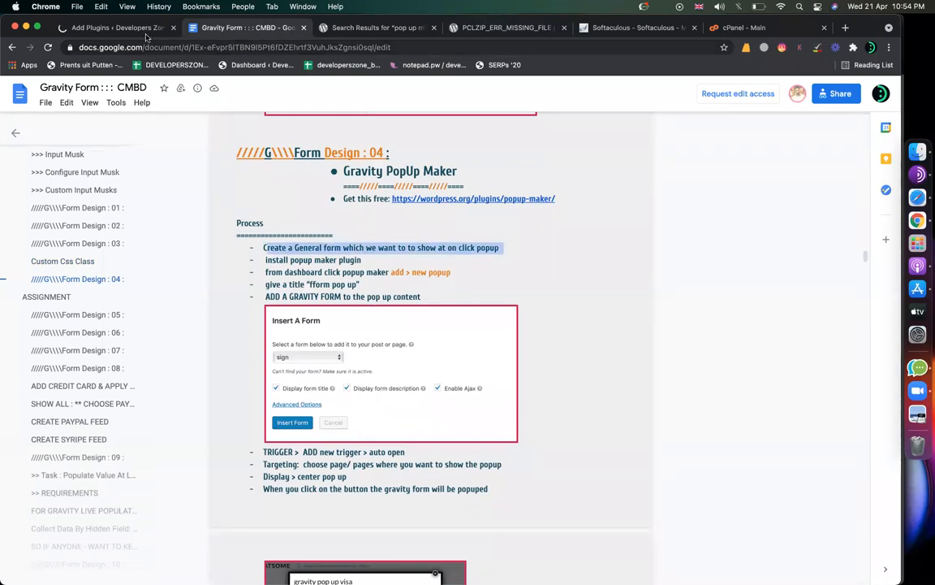
drag(308, 261, 343, 261)
scroll(343, 260, up, 3)
scroll(340, 261, up, 2)
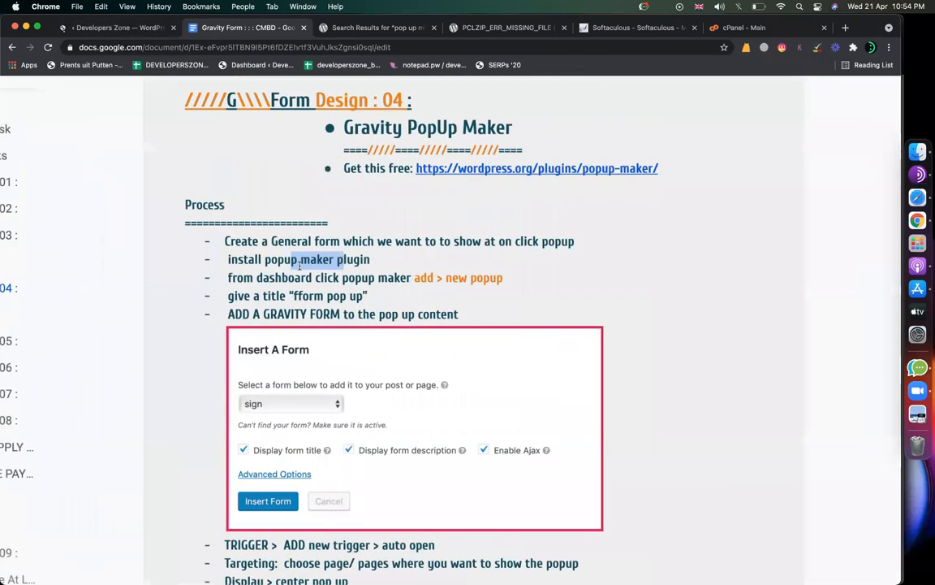
click(340, 279)
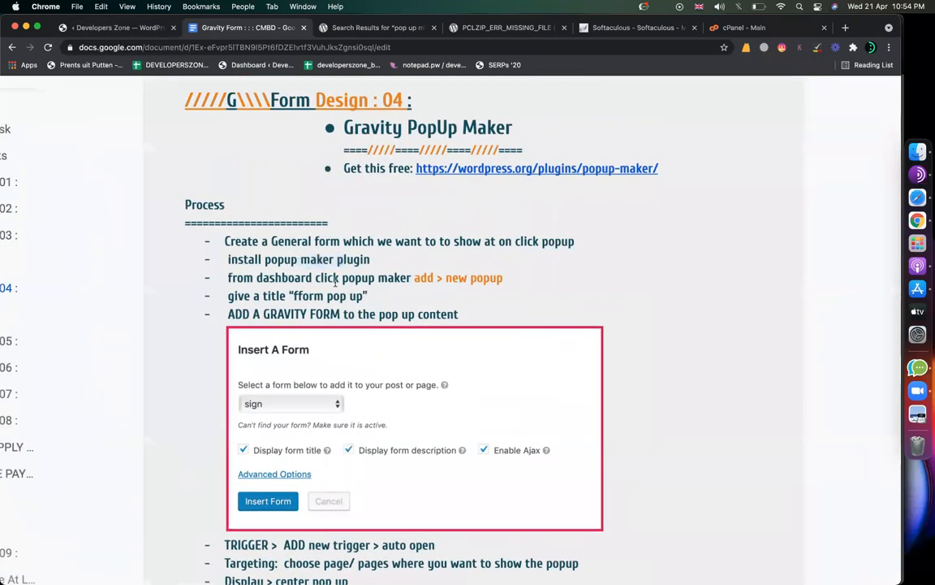
drag(427, 277, 333, 278)
drag(503, 278, 414, 277)
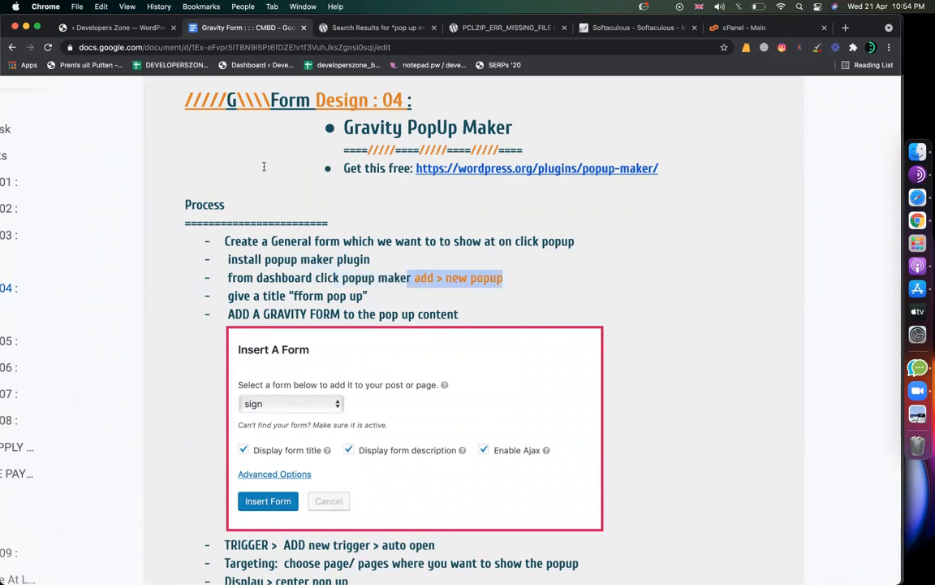
Step: Return to the WordPress dashboard and start creating a new popup in Popup Maker
click(101, 28)
scroll(177, 520, down, 2)
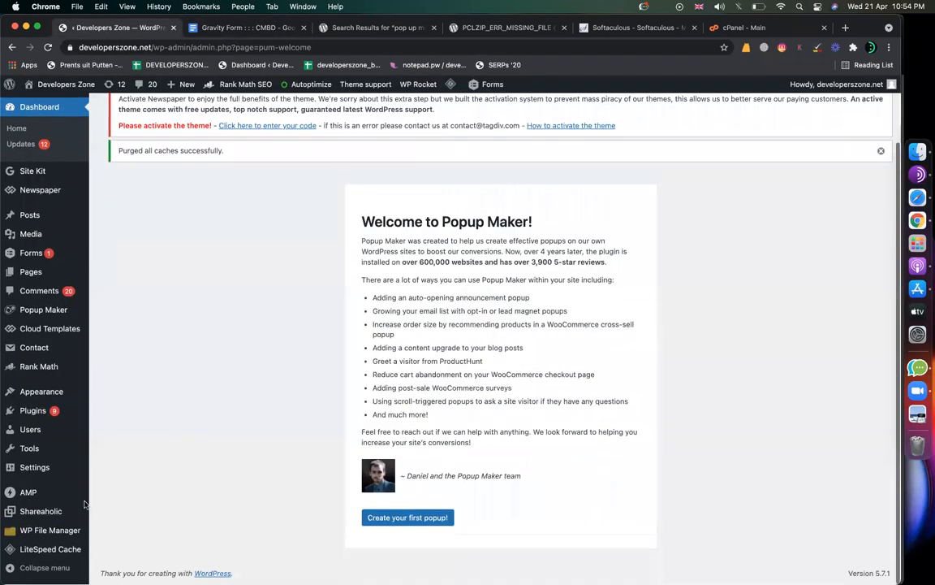
mouse_move(63, 306)
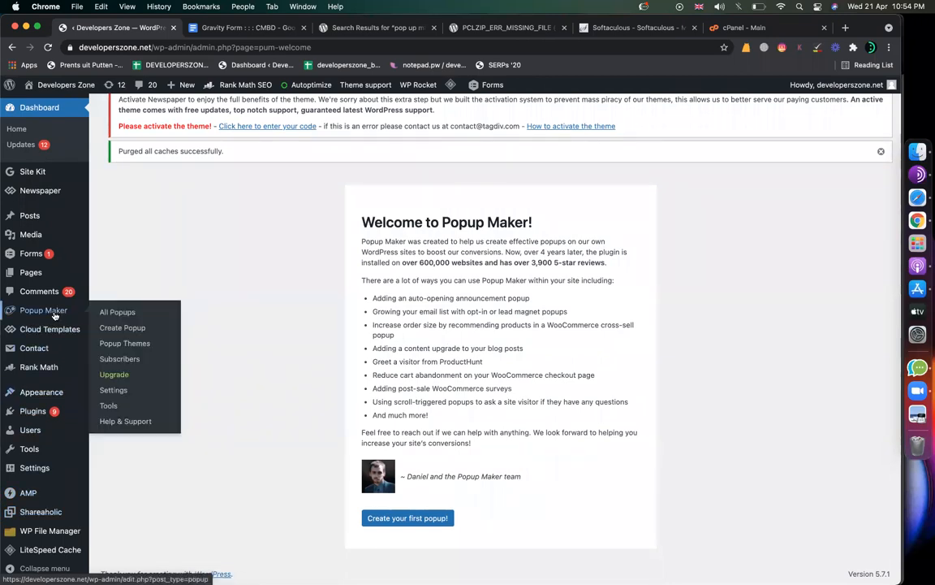
click(123, 326)
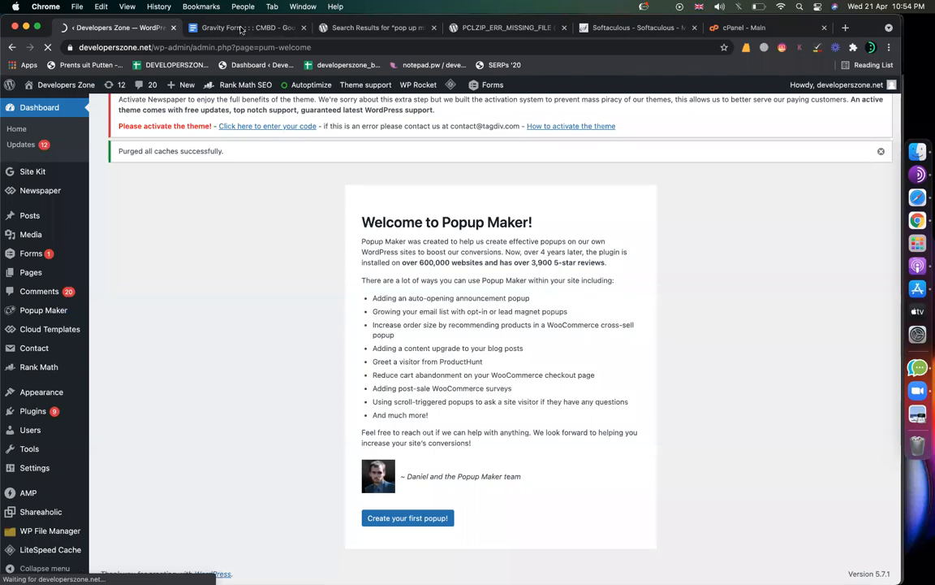
Step: Check the Gravity Form document's instructions on the popup title and on adding a Gravity Form to the popup content
click(241, 30)
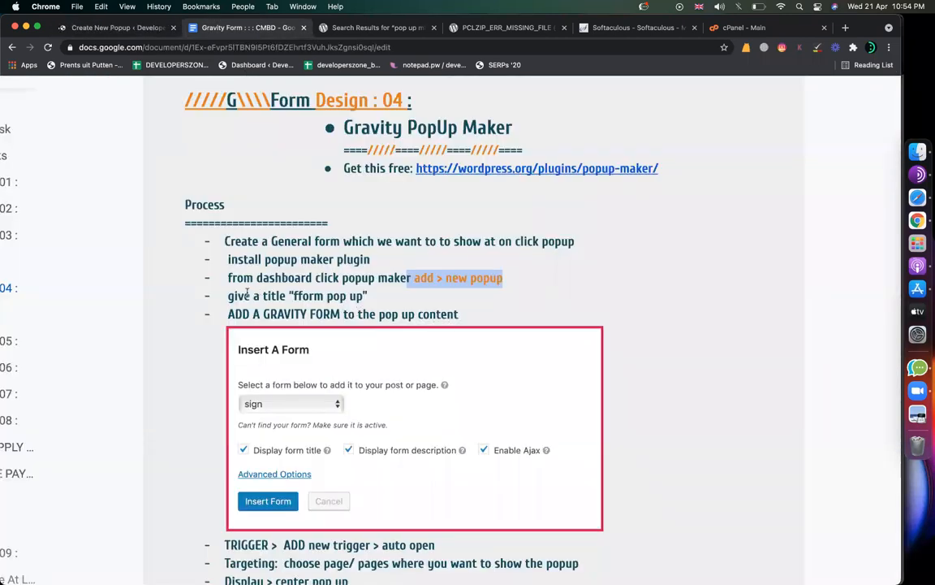
click(289, 296)
key(shift+Right)
key(shift+Right)
key(shift+Right)
key(shift+Right)
key(shift+Right)
key(shift+Right)
key(shift+Right)
key(shift+Right)
key(shift+Right)
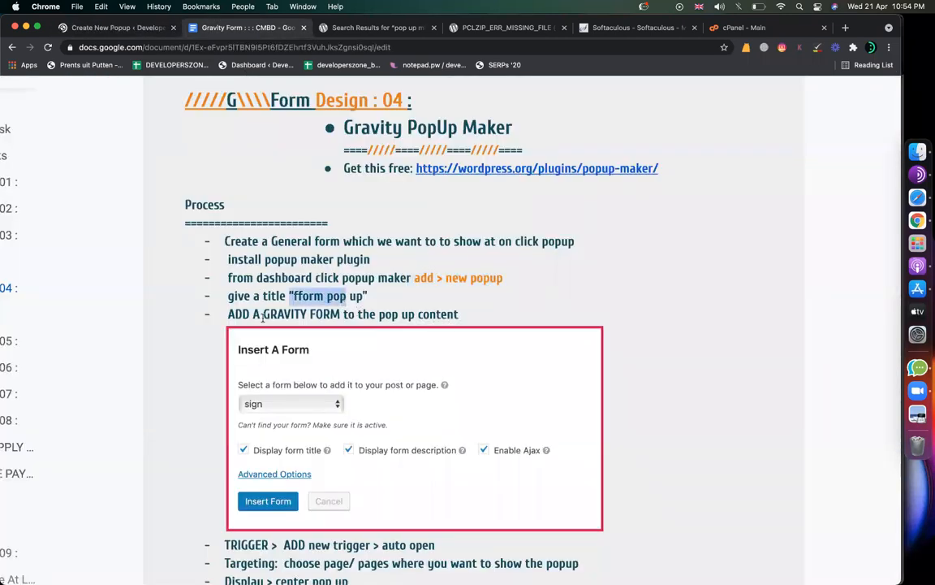
click(228, 315)
key(shift+End)
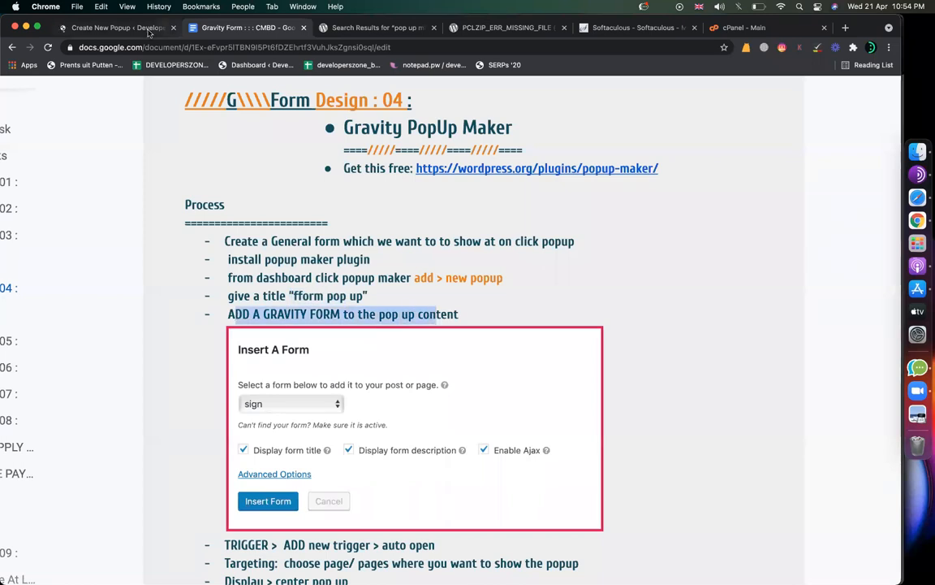
Step: Skip the tour on the new popup page and enter "signup form pop up" as both the popup name and title
click(136, 29)
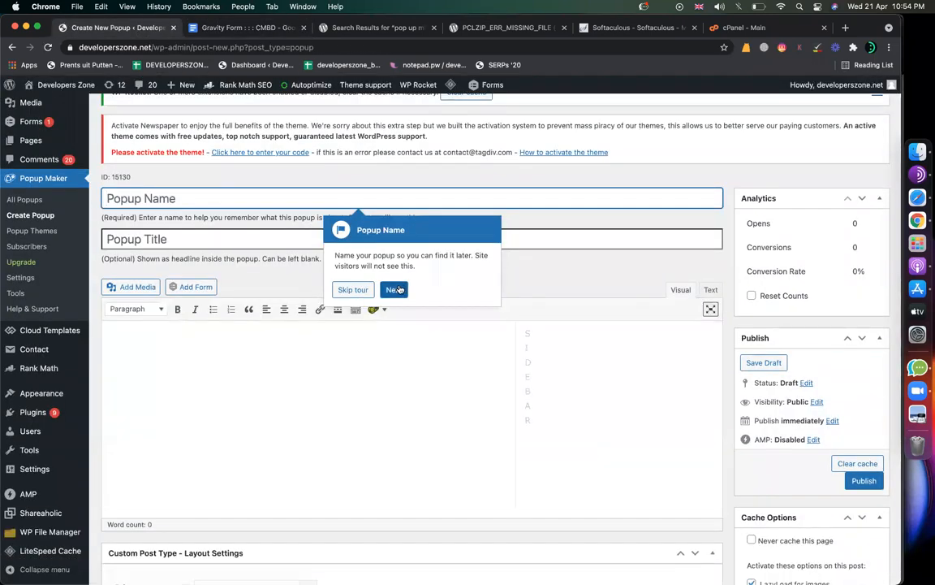
click(353, 290)
click(207, 198)
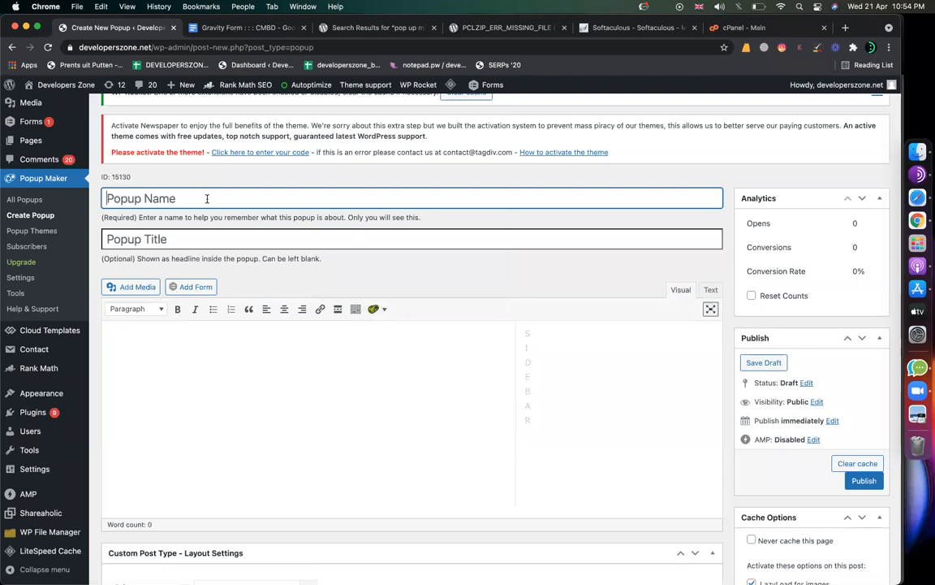
text(pop)
key(BackSpace)
key(BackSpace)
text(signup form pop up)
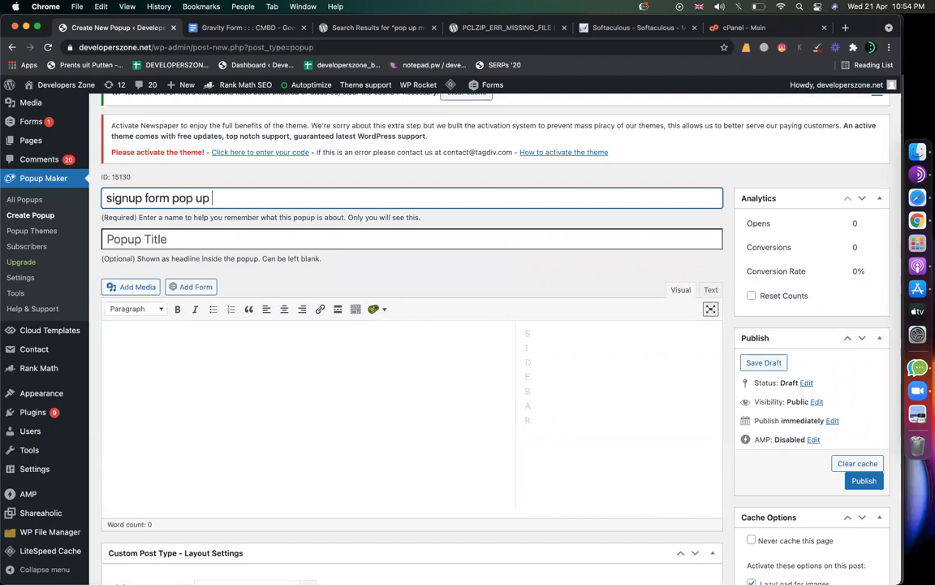
key(super+a)
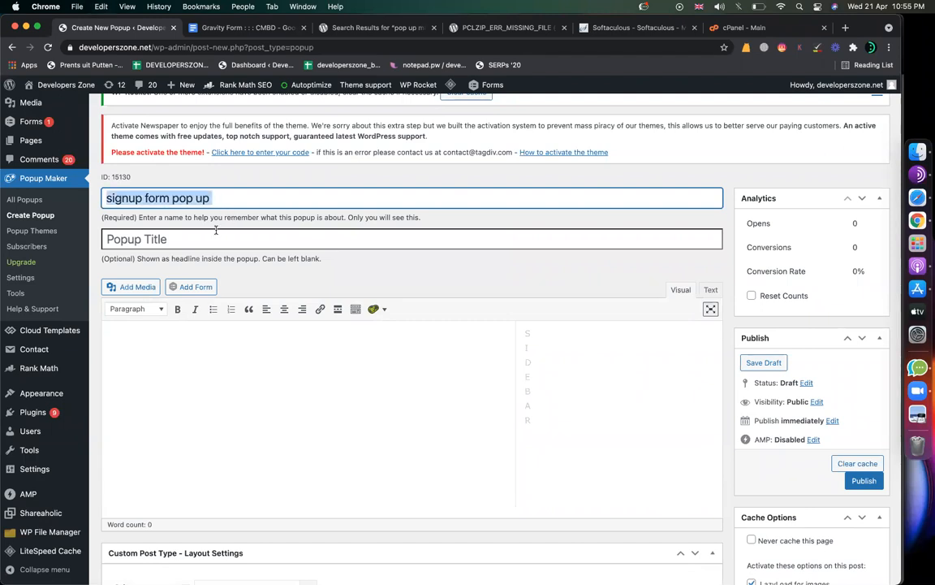
click(215, 233)
text(signup form pop up)
Step: Insert the "business proposal" Gravity Form into the popup content and select its shortcode
scroll(235, 340, down, 4)
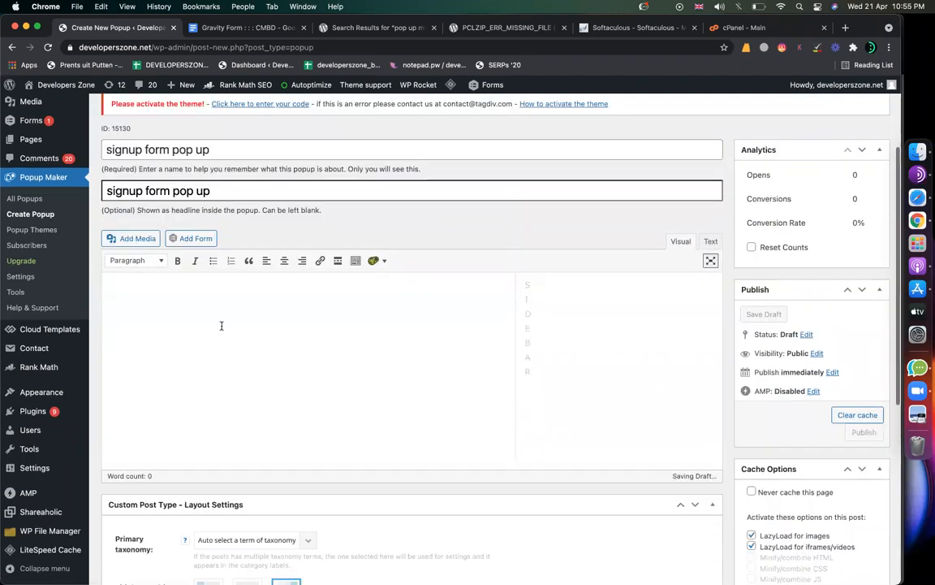
scroll(252, 286, up, 1)
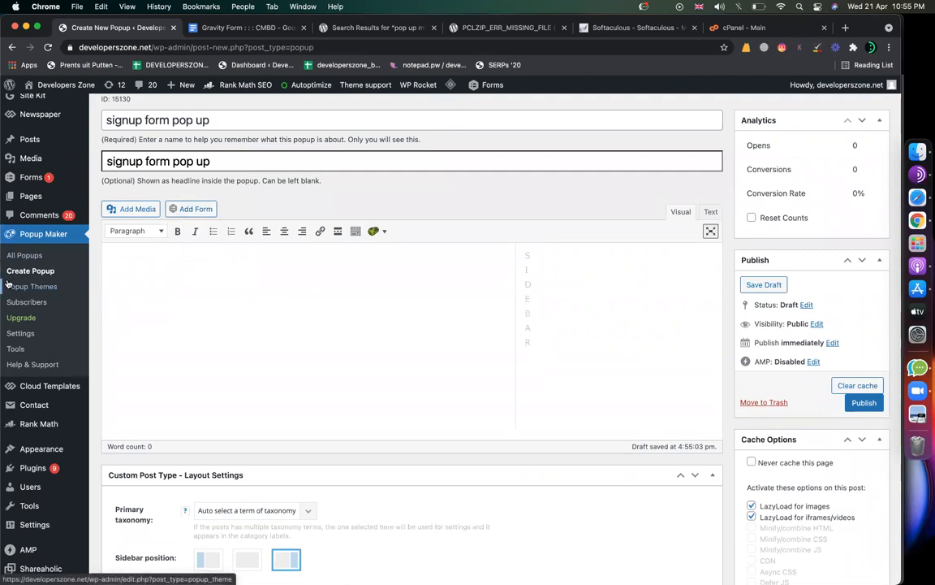
click(196, 209)
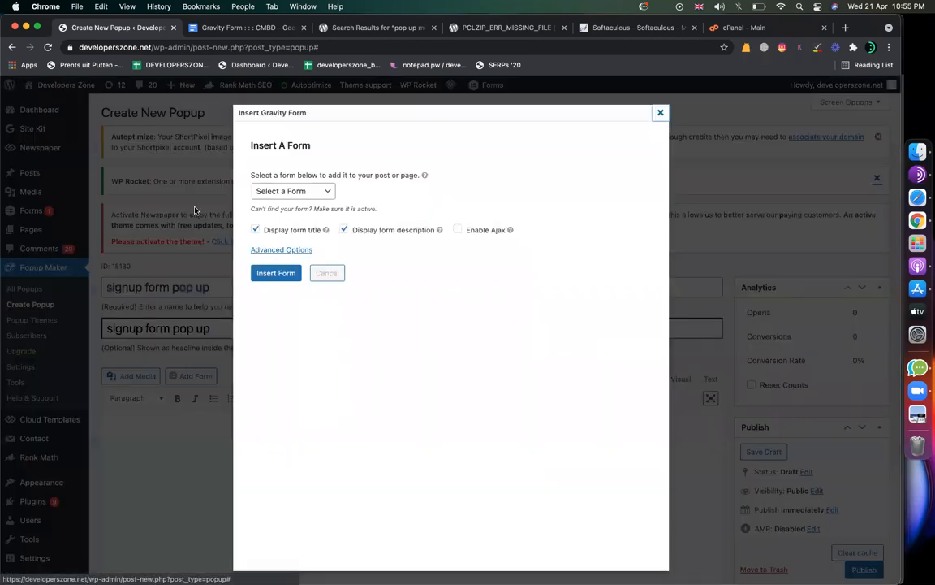
click(272, 192)
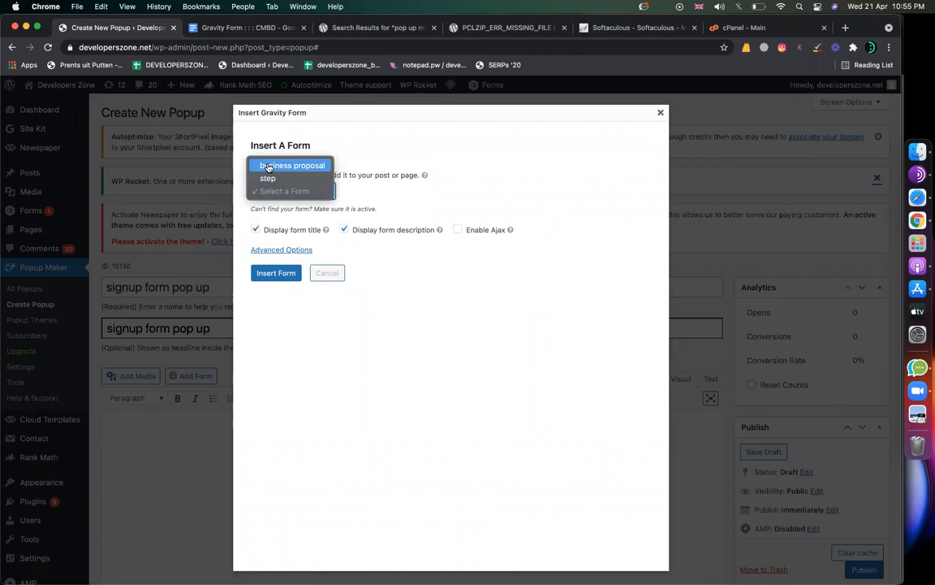
click(269, 167)
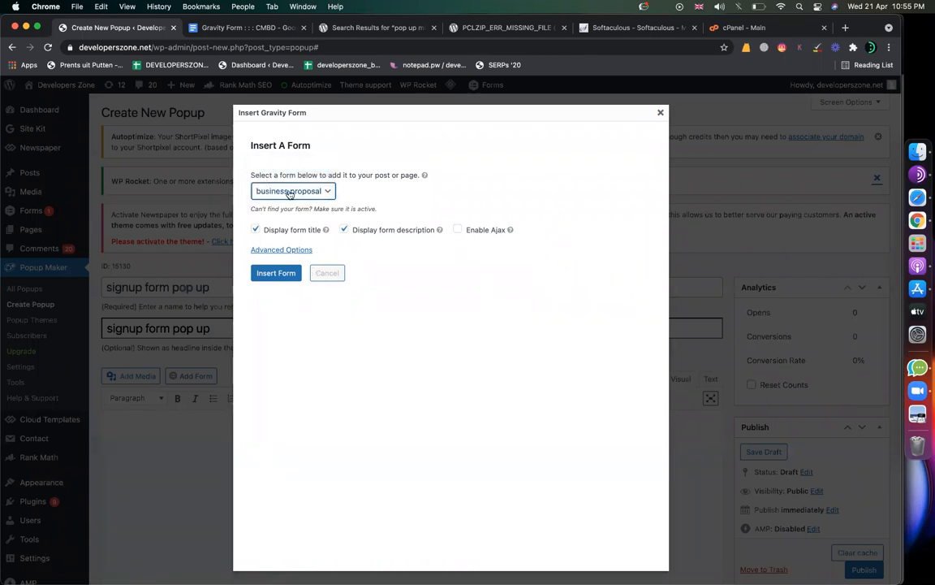
click(282, 272)
scroll(285, 407, down, 5)
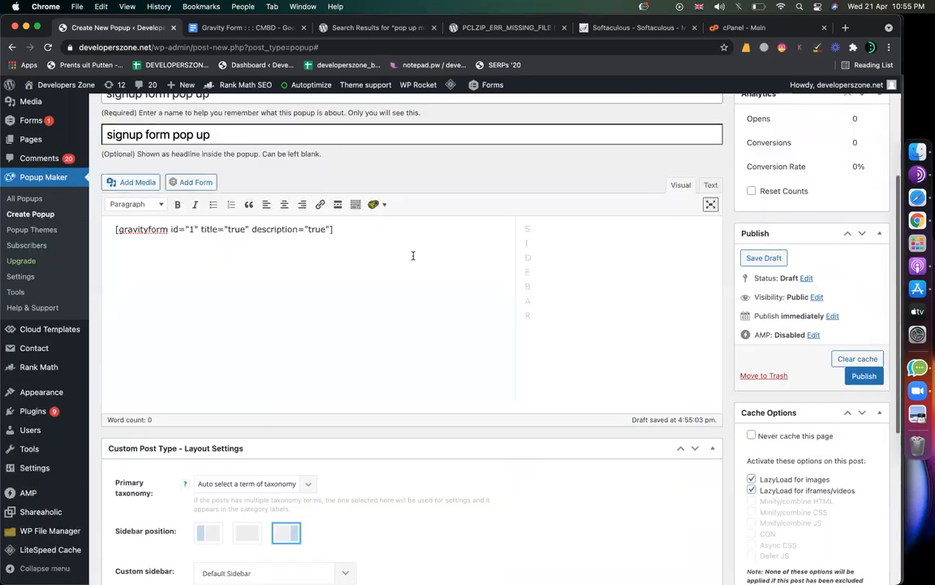
drag(337, 229, 115, 200)
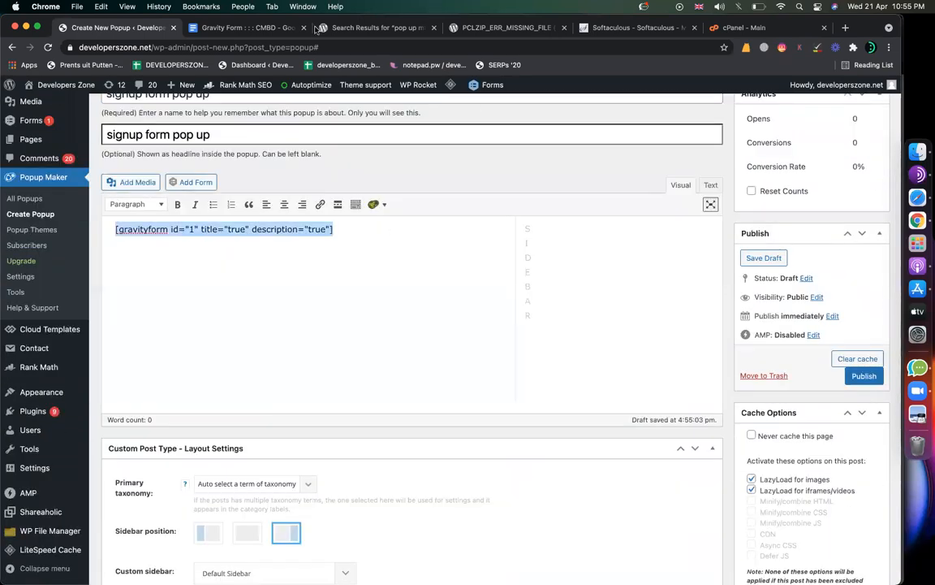
Step: Check the Gravity Form document's instruction on adding a new popup trigger of the auto open type
click(244, 27)
scroll(325, 268, down, 5)
scroll(324, 267, down, 1)
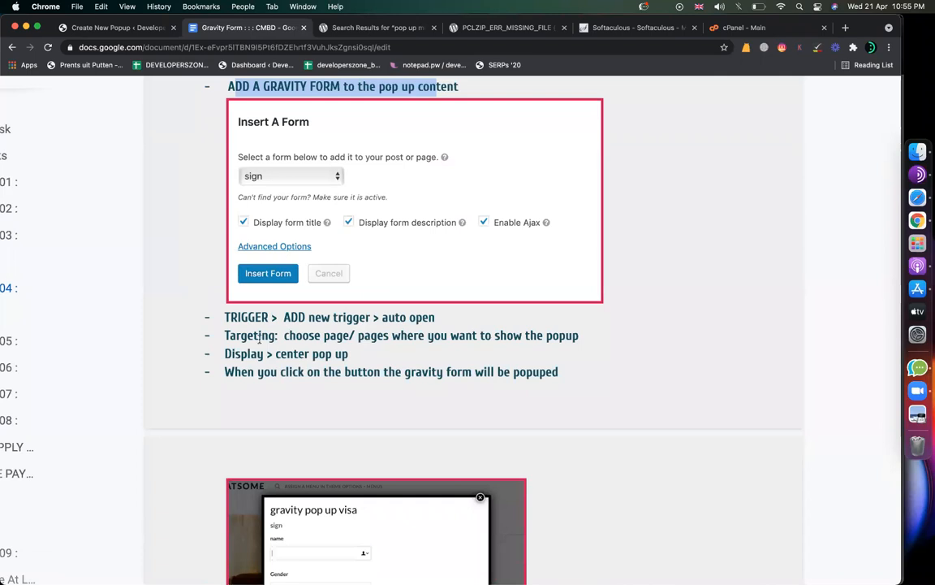
drag(226, 318, 371, 317)
click(228, 317)
double_click(256, 317)
click(453, 317)
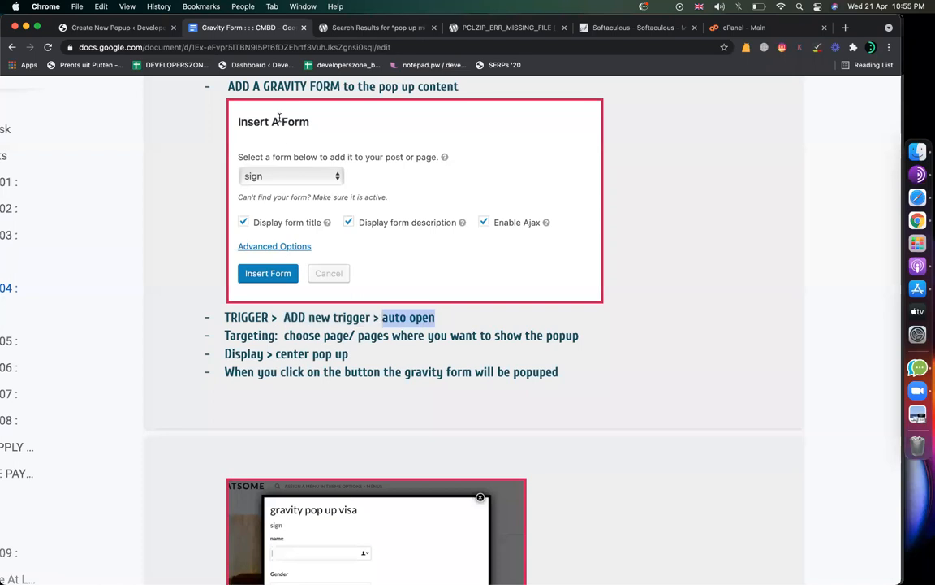
Step: Start adding a new trigger in the popup settings and leave Click Open as the trigger type after trying Time Delay / Auto Open
click(95, 32)
scroll(188, 238, down, 10)
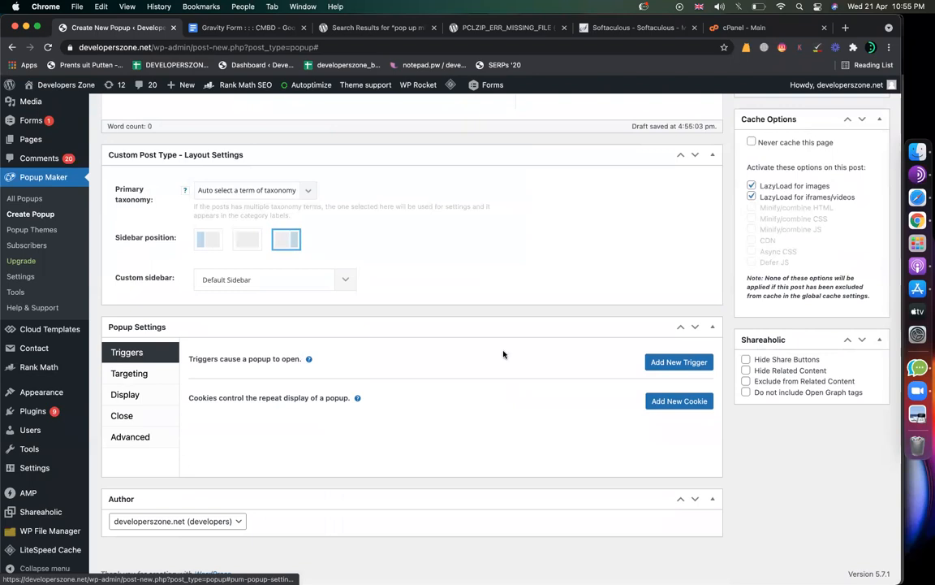
click(676, 362)
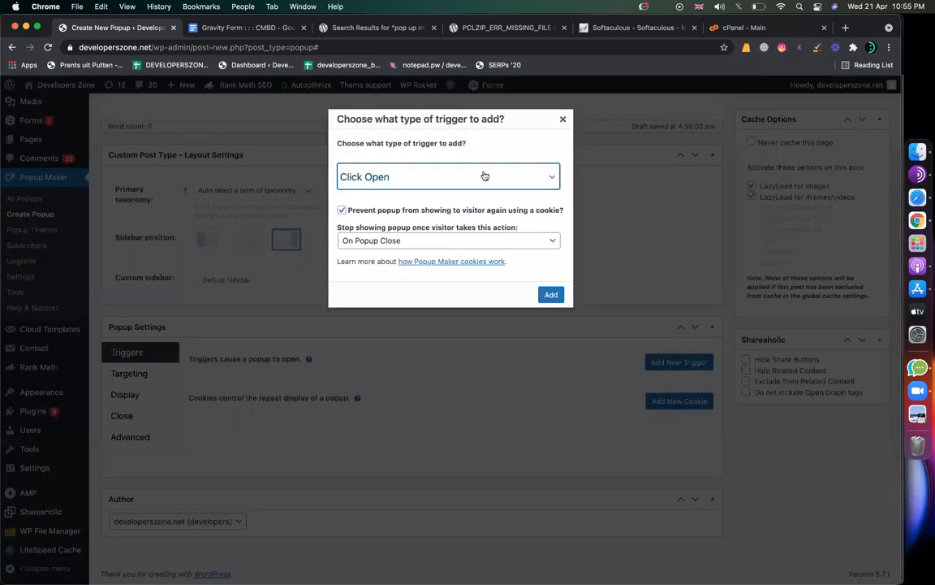
click(461, 177)
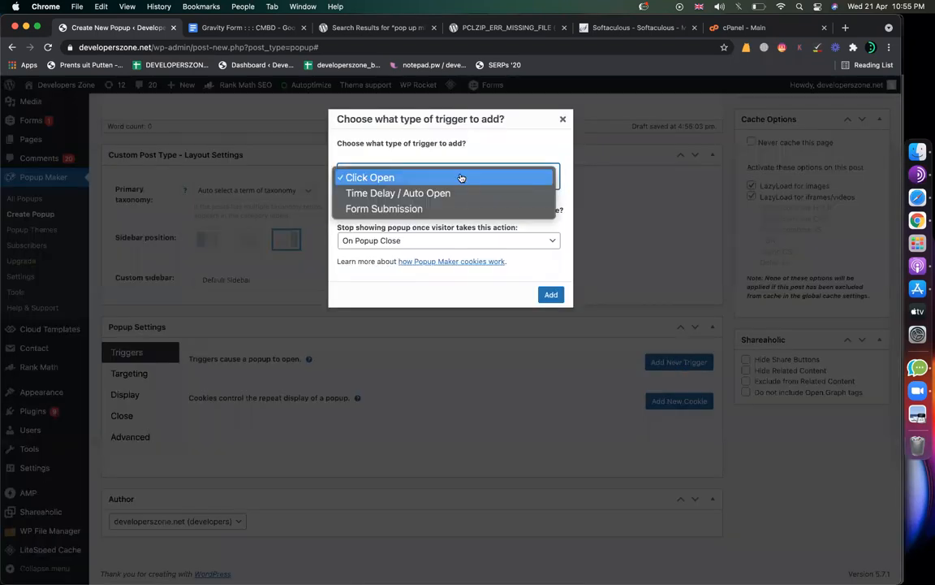
click(423, 195)
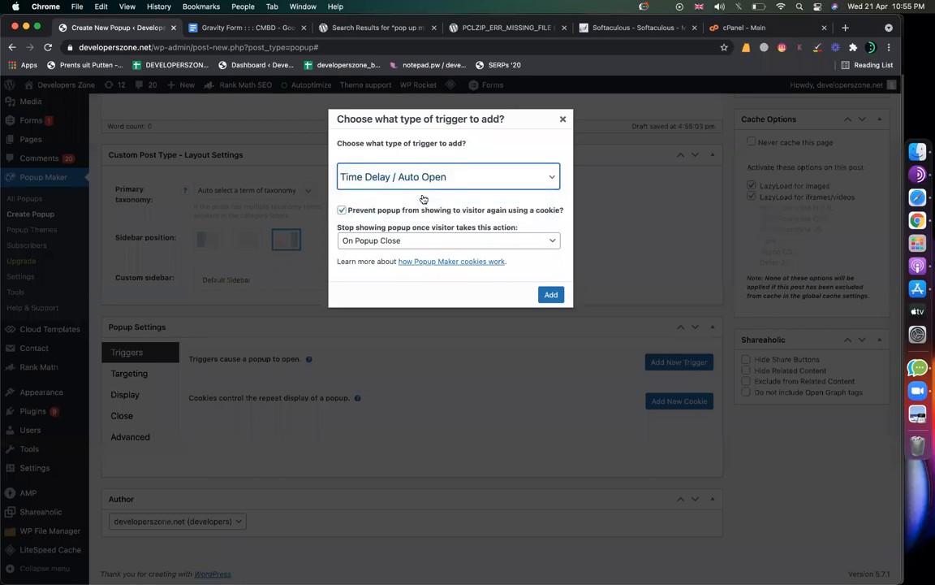
click(414, 180)
click(381, 159)
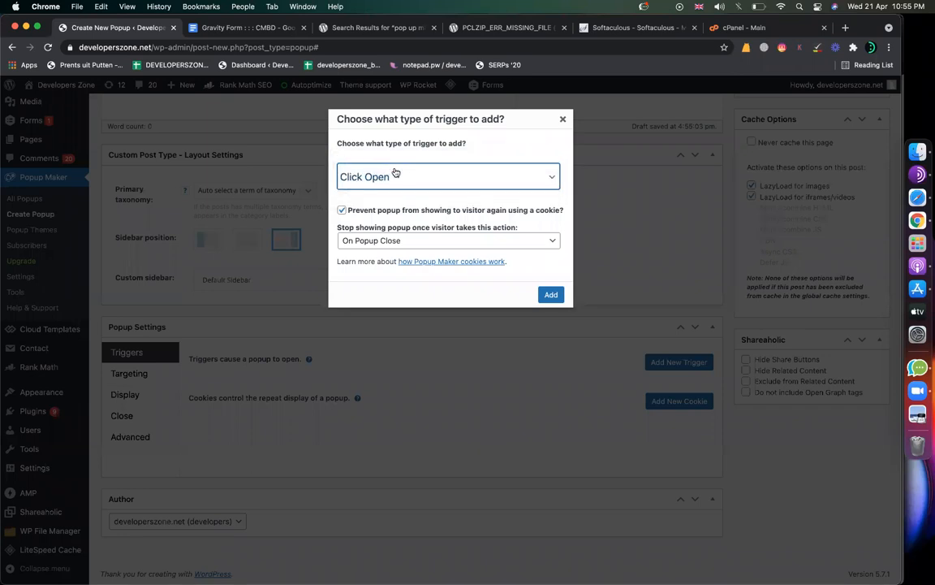
Step: Try to open codemanbd.com in a new browser tab
click(846, 28)
text(codeman)
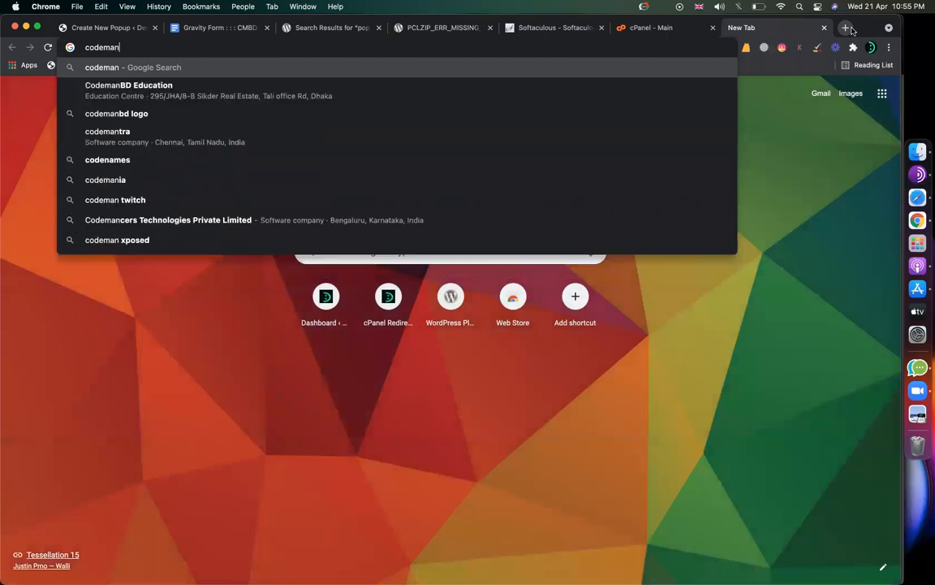
text(bd.com)
key(Return)
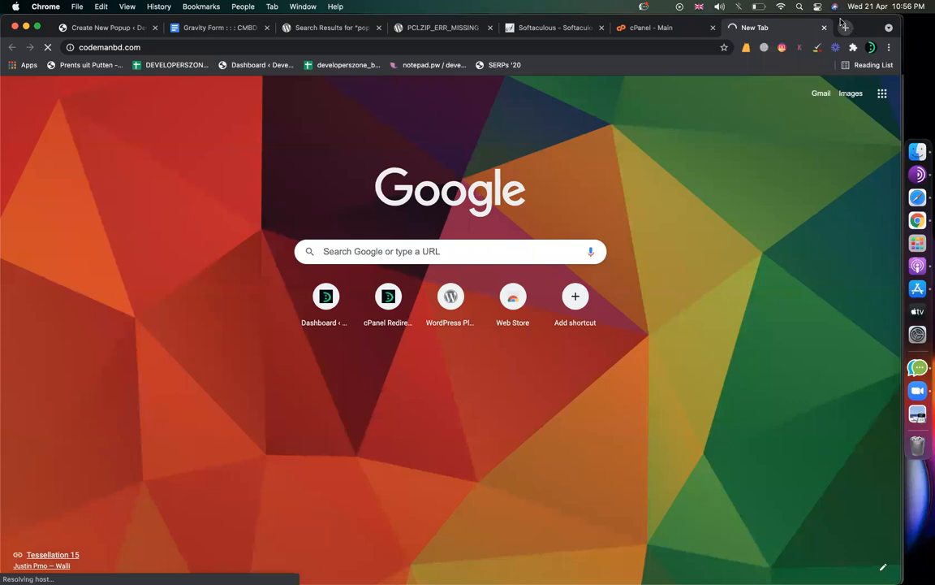
Step: Load webbattalion.co in the new tab and examine the form popup that its Free Consultancy button opens
click(307, 47)
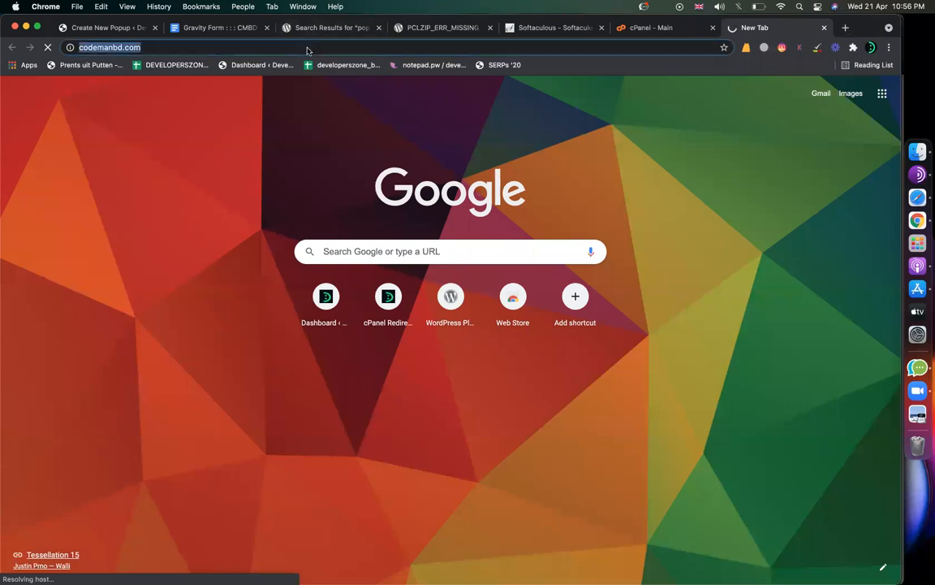
text(webbattalion.co)
key(Return)
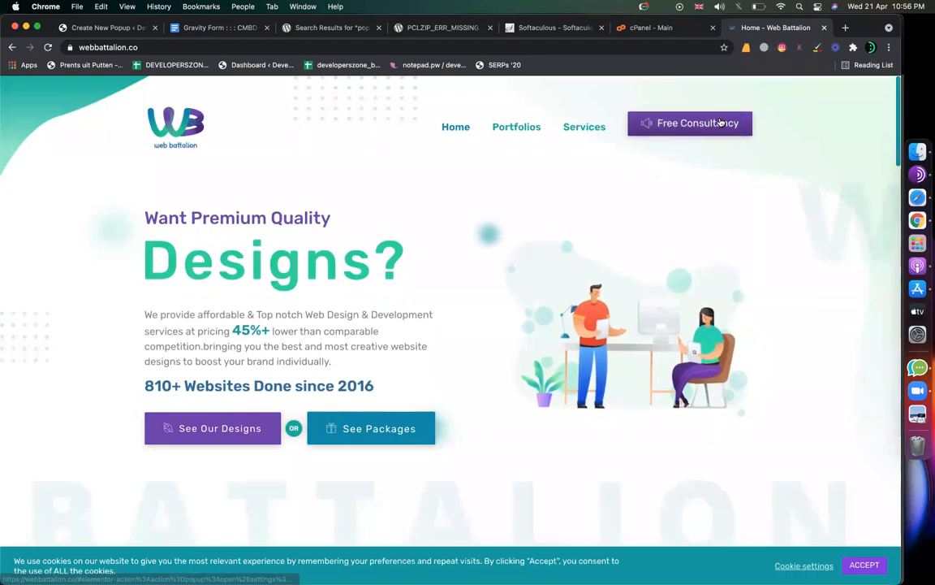
click(707, 124)
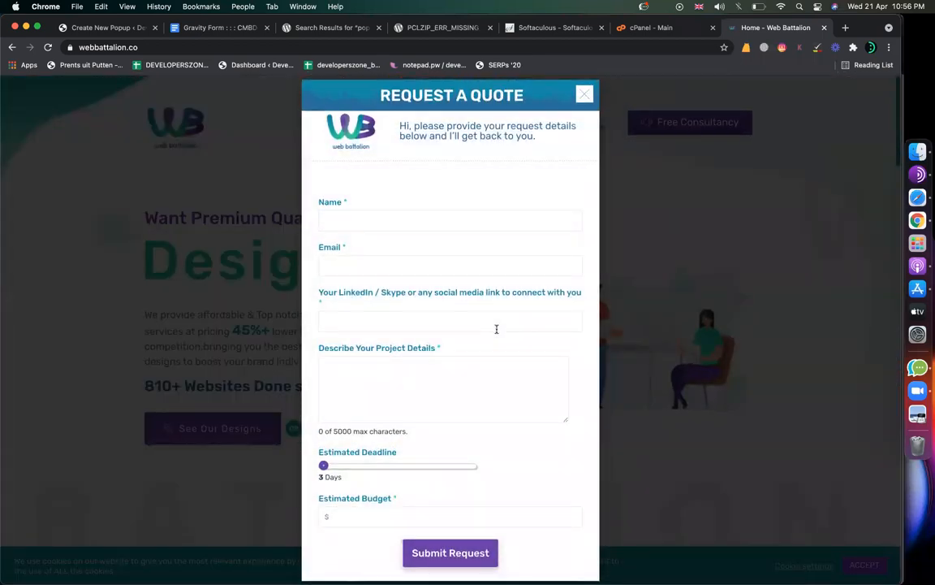
click(582, 95)
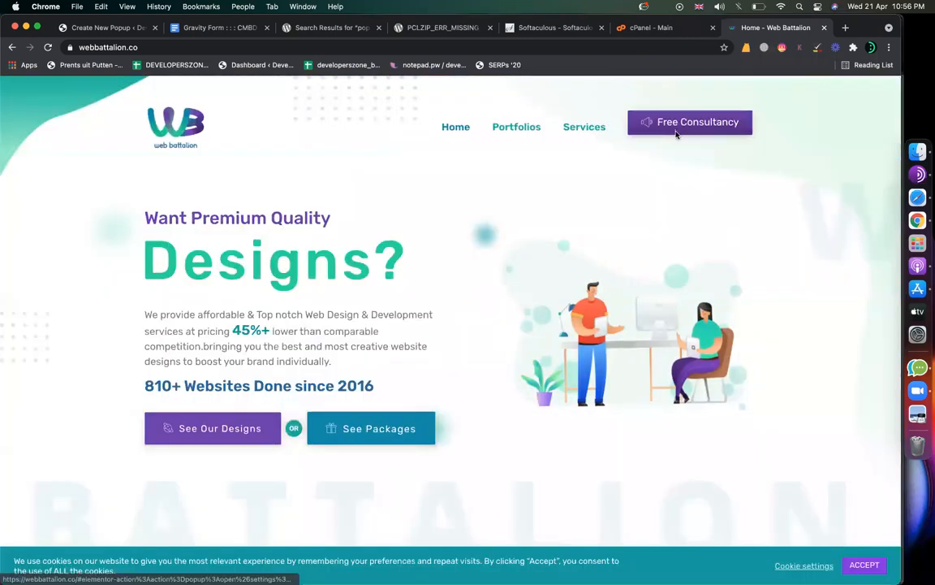
click(676, 133)
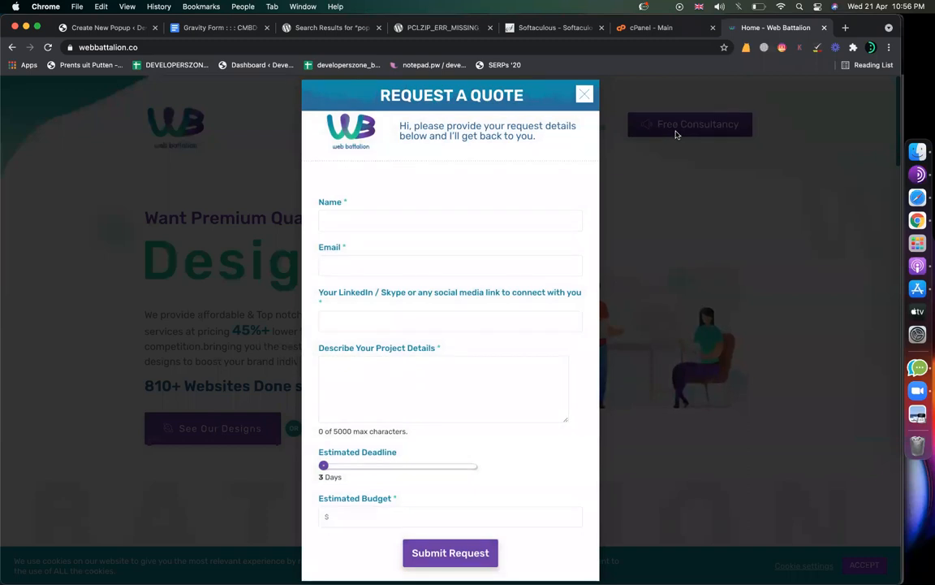
Step: Return to the new popup and add a Time Delay / Auto Open trigger with the default delay and cookie settings
click(108, 27)
click(380, 179)
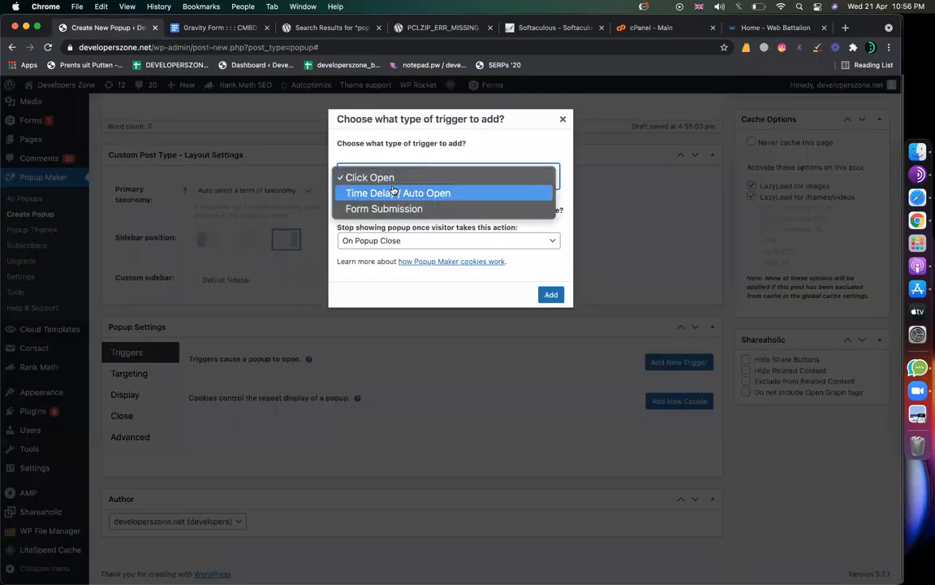
click(403, 193)
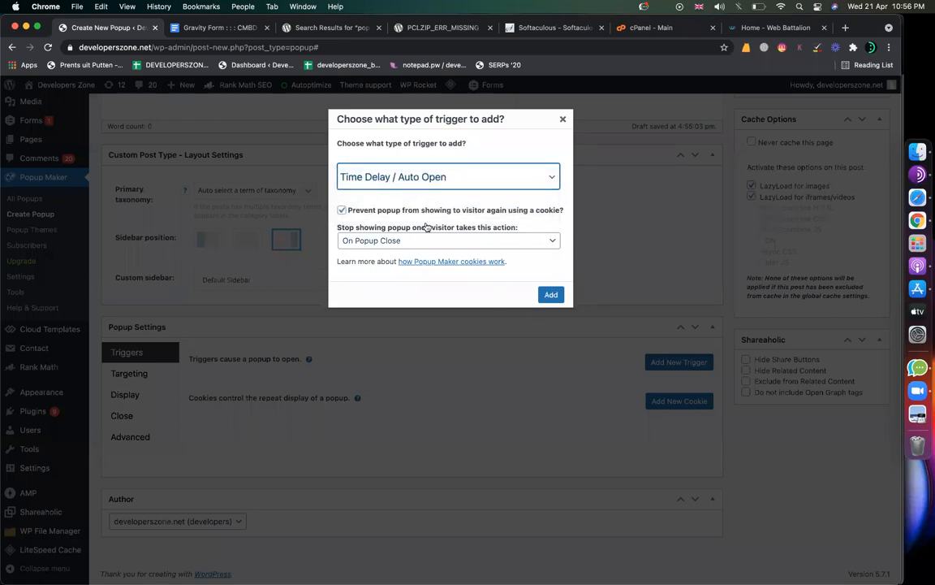
click(552, 294)
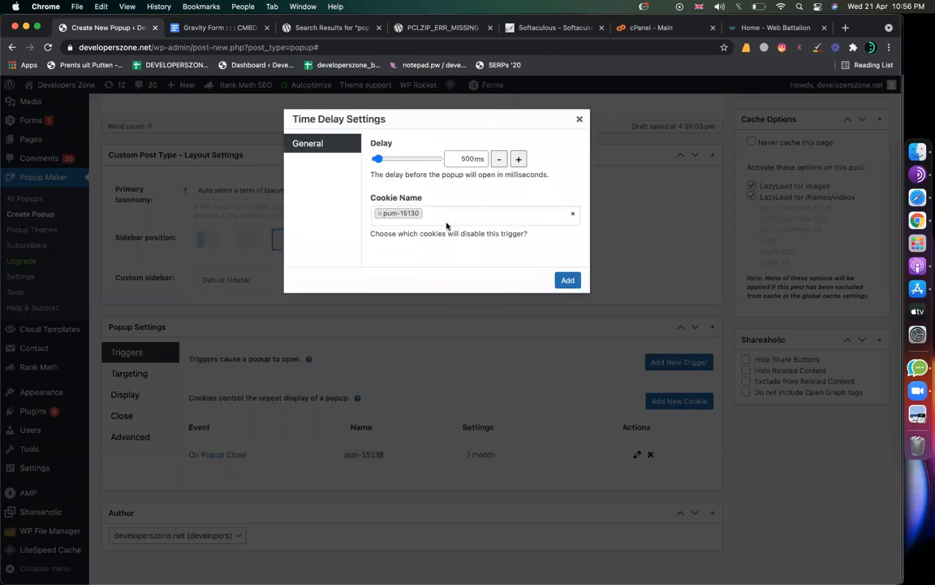
click(567, 280)
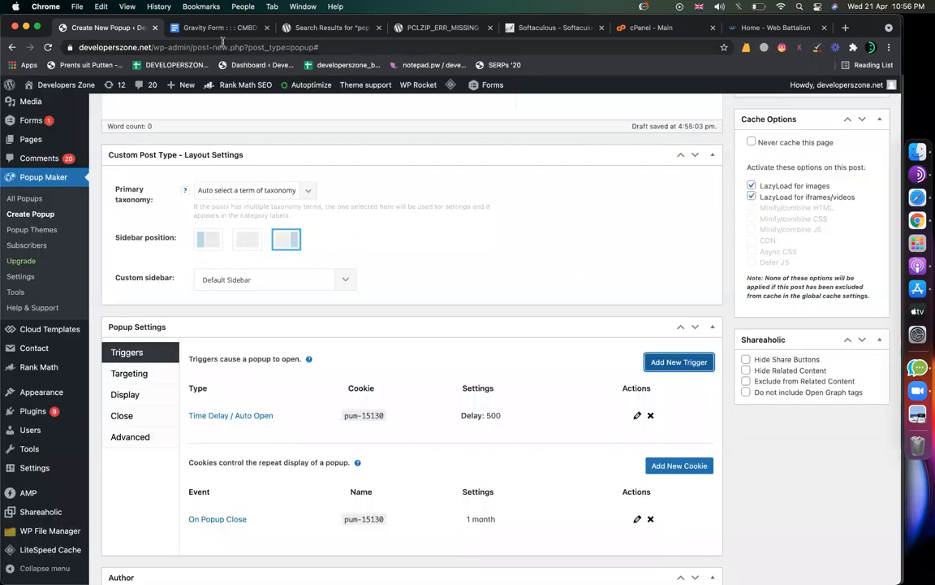
Step: Check the document's targeting instruction and open the popup's targeting settings
click(202, 27)
drag(225, 335, 498, 309)
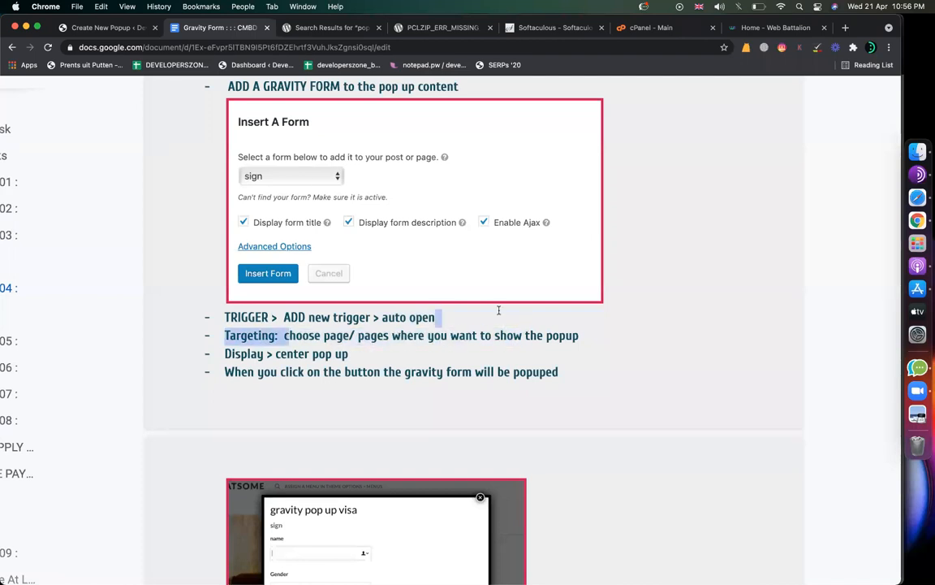
click(106, 28)
scroll(345, 376, down, 3)
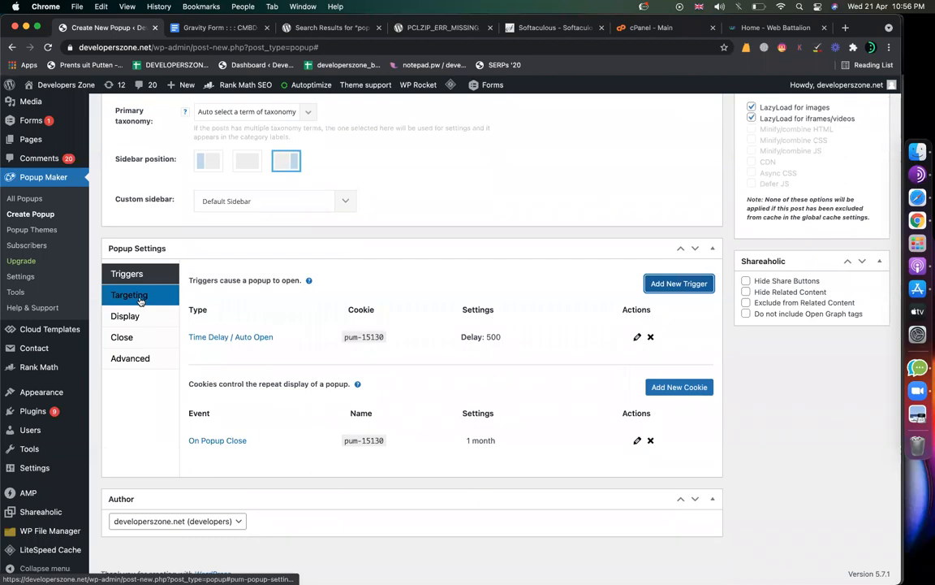
click(140, 299)
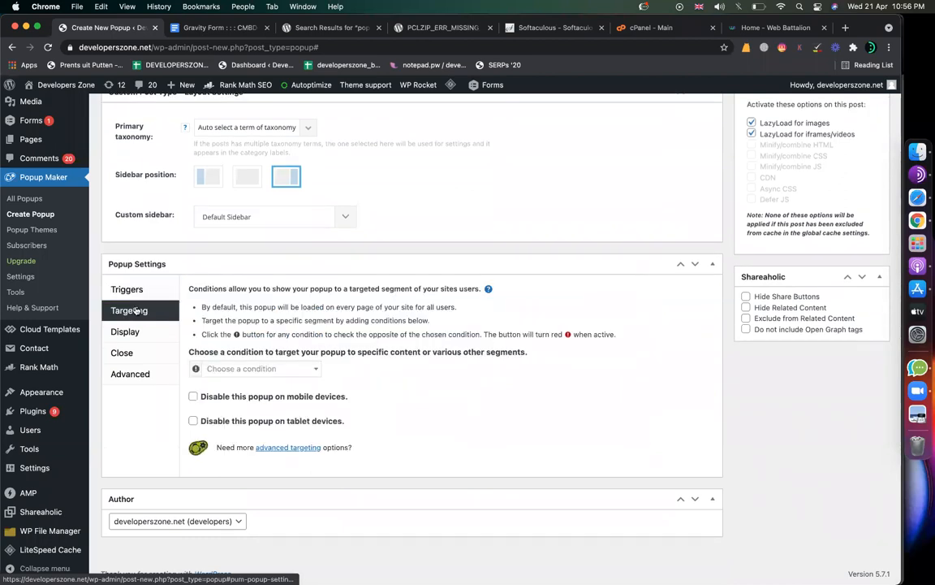
Step: Browse the available targeting conditions and target the popup to All Pages
click(242, 370)
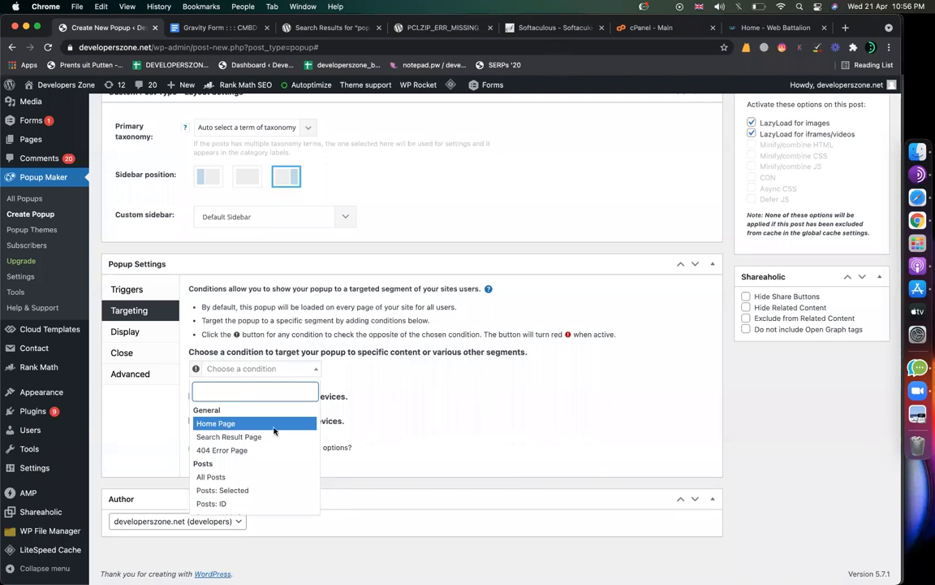
scroll(244, 447, down, 5)
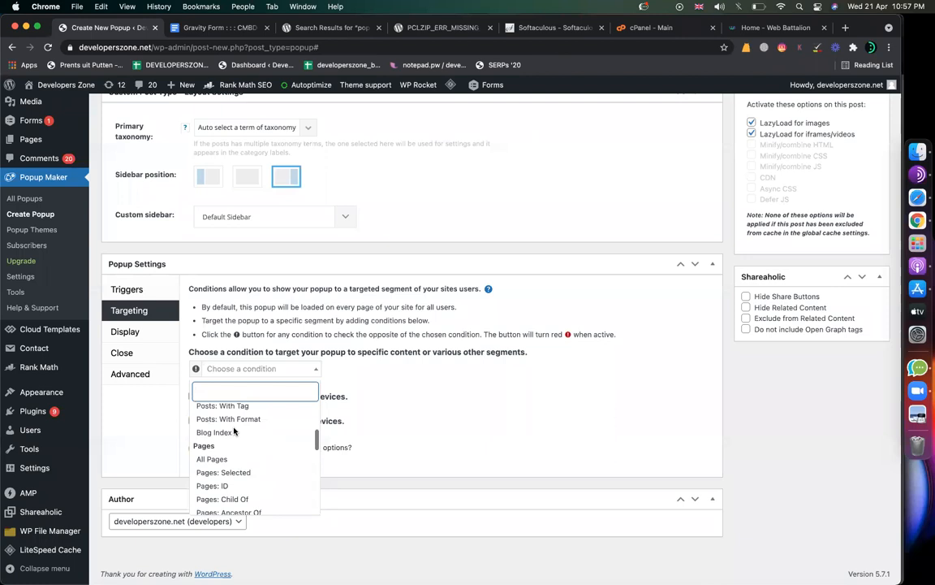
scroll(219, 467, down, 3)
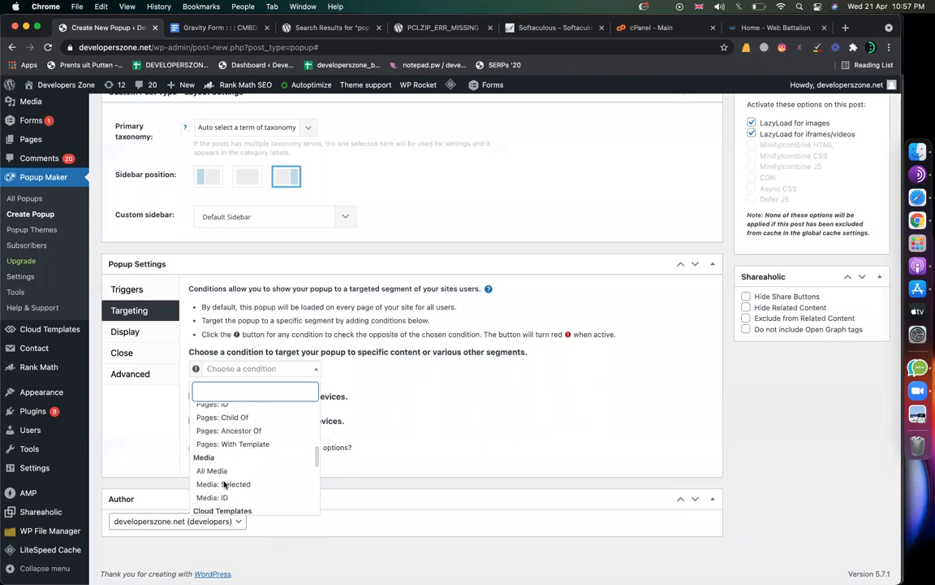
scroll(217, 475, down, 1)
scroll(218, 476, down, 2)
scroll(220, 472, up, 10)
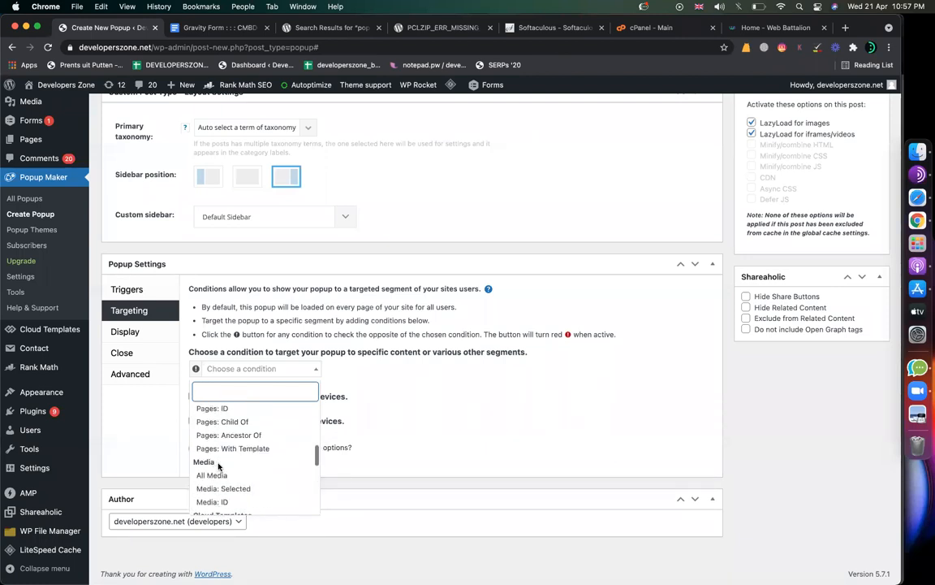
scroll(220, 470, down, 5)
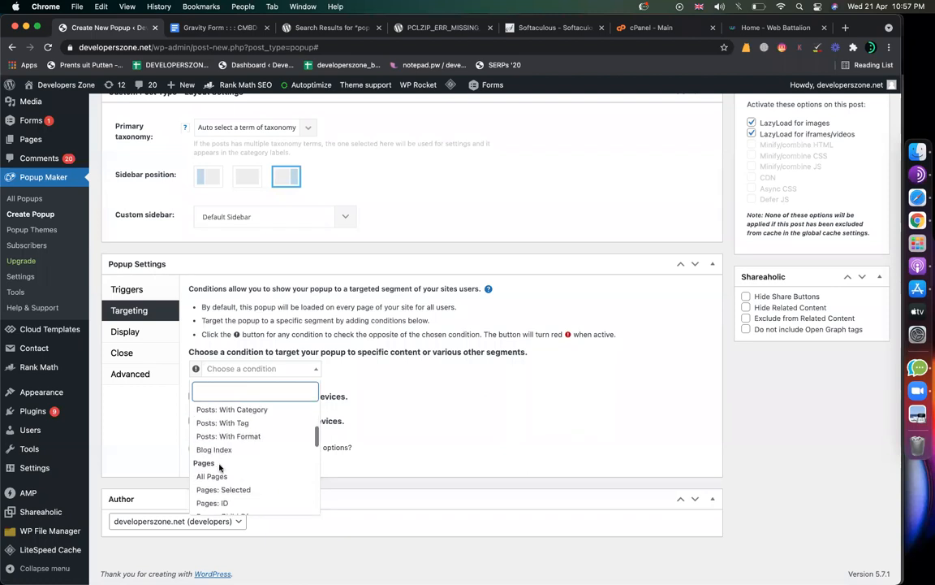
click(213, 461)
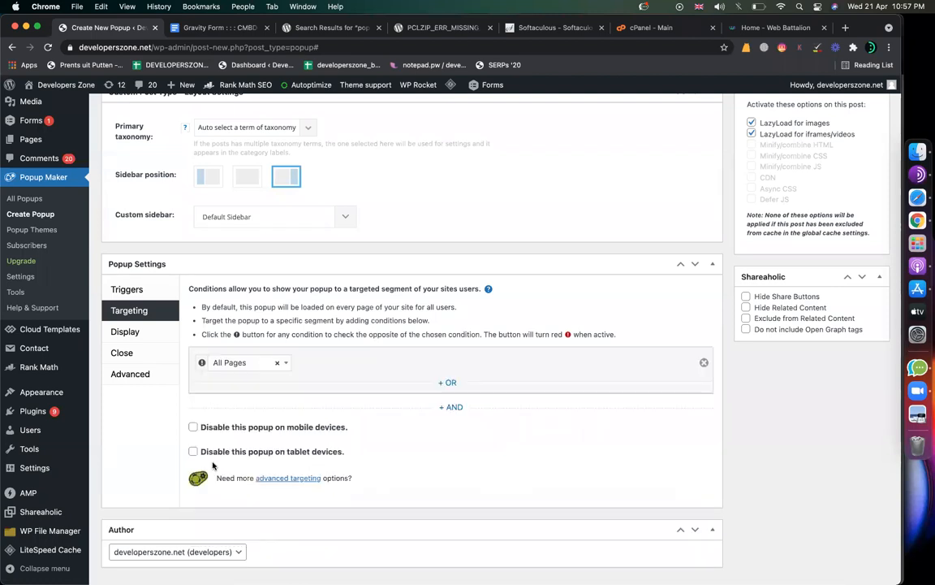
Step: Set the popup's targeting condition to Home Page
click(281, 363)
scroll(236, 451, down, 6)
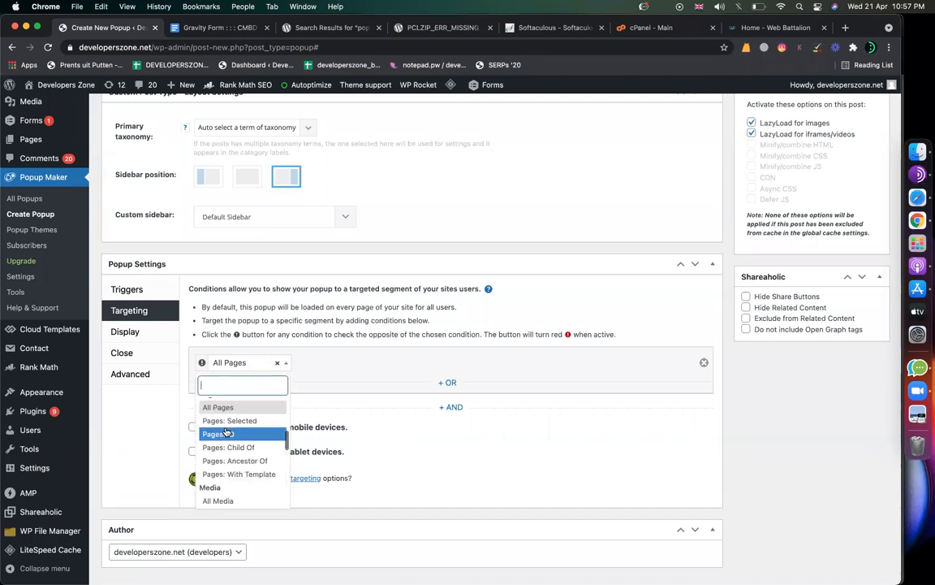
scroll(261, 454, up, 1)
scroll(261, 454, up, 5)
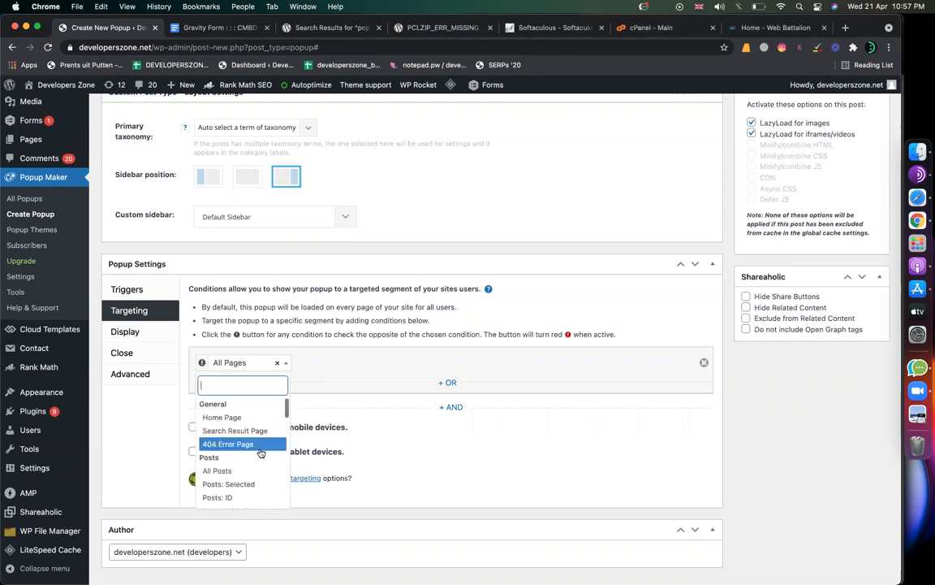
click(231, 418)
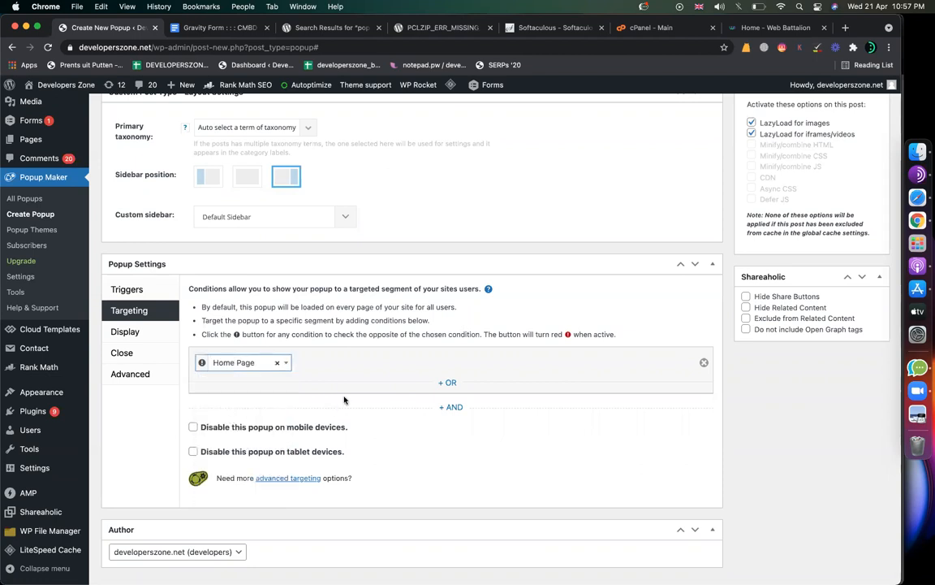
Step: Check the Gravity Form document's instruction on the popup's display type
click(213, 28)
click(282, 351)
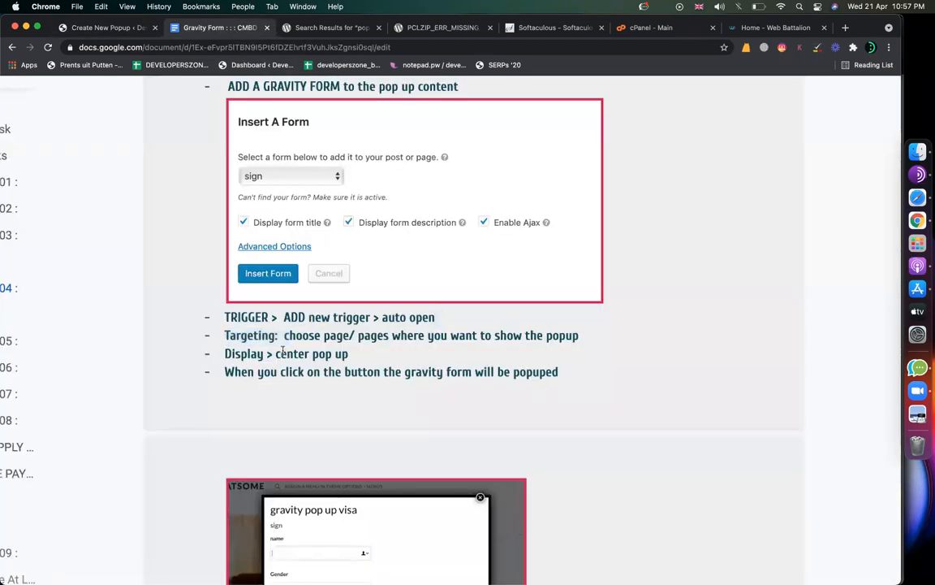
double_click(228, 353)
drag(276, 353, 332, 353)
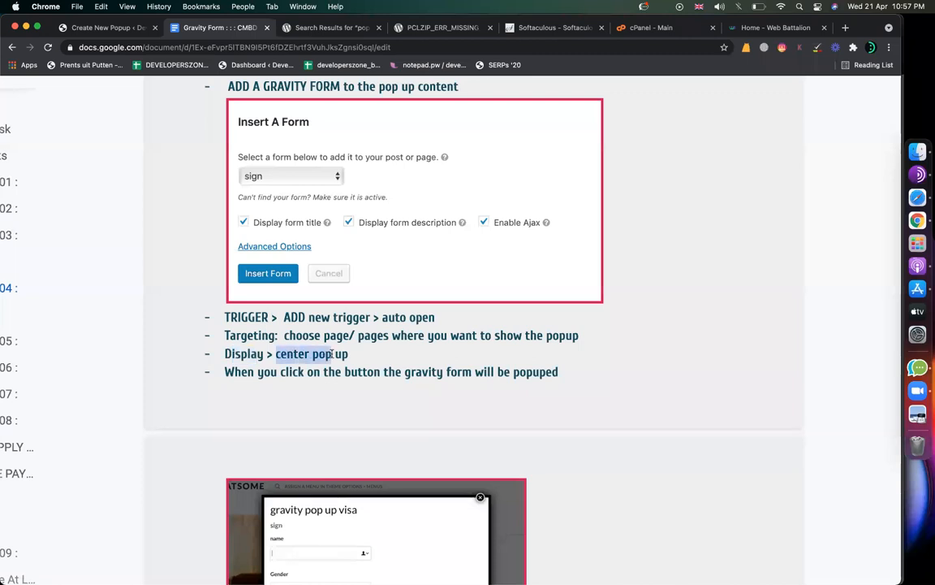
Step: Open the popup's display settings and examine the available display presets up close
click(109, 27)
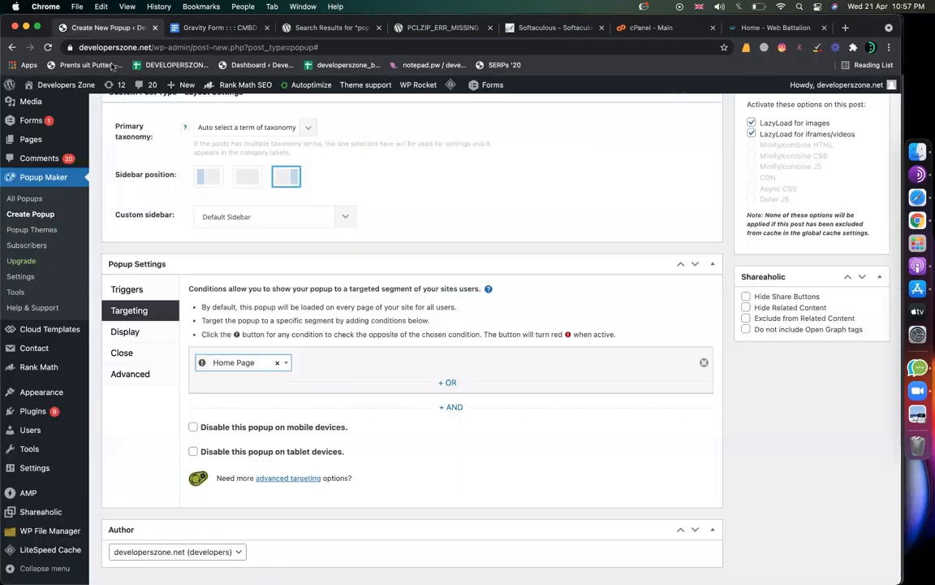
click(130, 330)
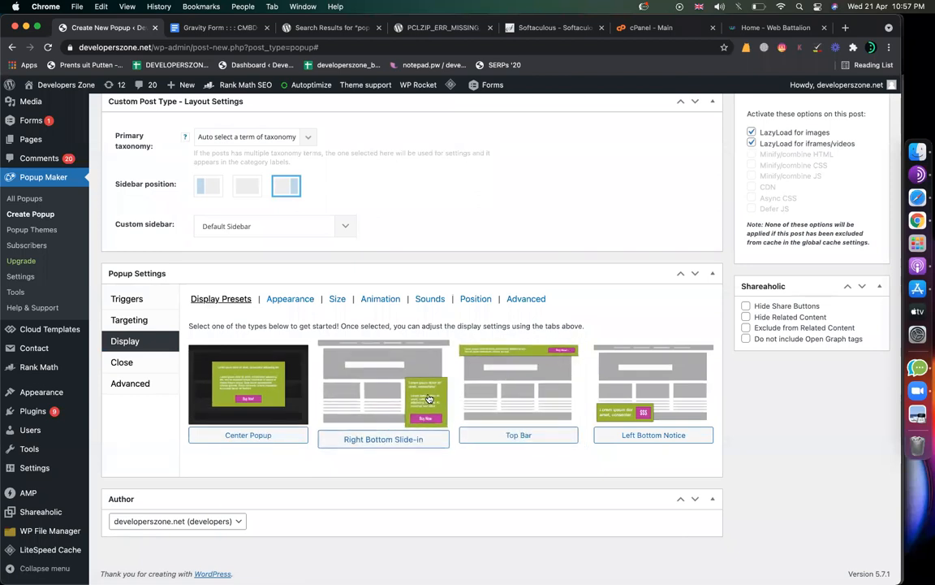
scroll(428, 397, up, 5)
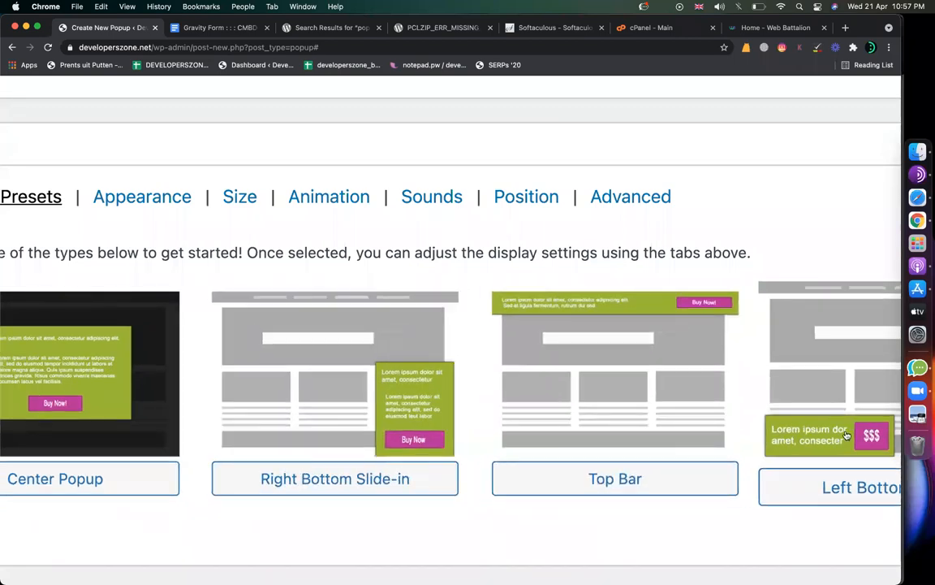
Step: Apply the Center Popup display preset to the popup
scroll(660, 411, down, 5)
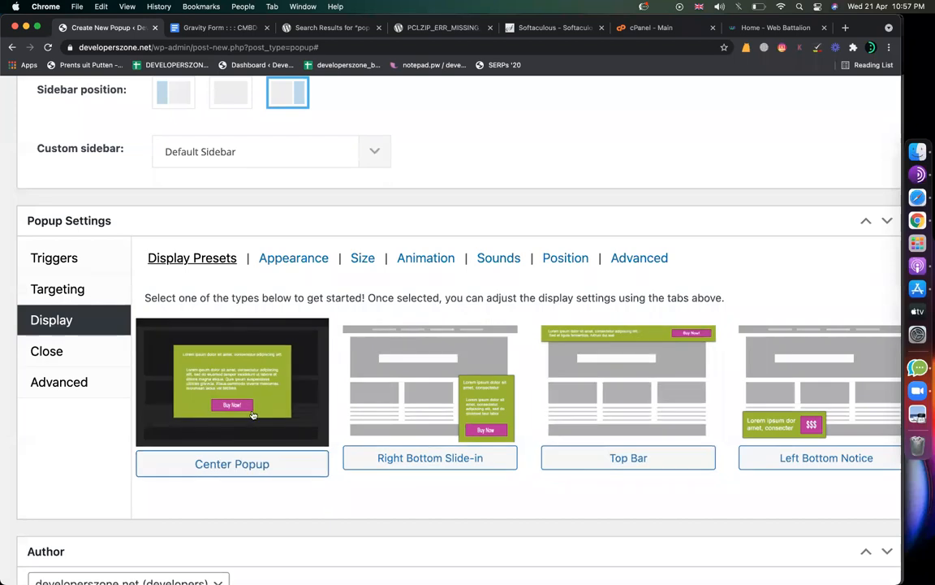
click(244, 464)
scroll(241, 466, down, 3)
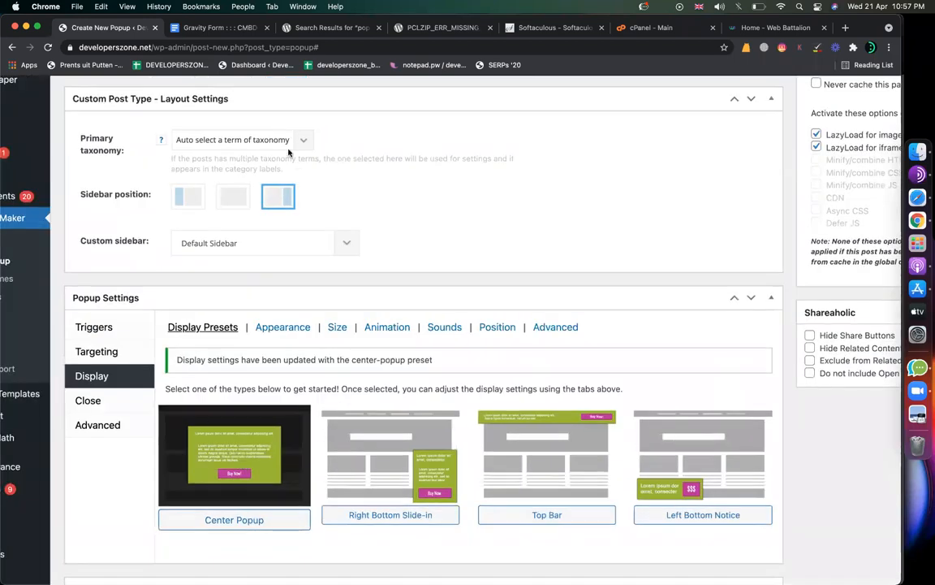
Step: Check the Gravity Form document's last instruction, which follows the center pop up display setting
click(225, 31)
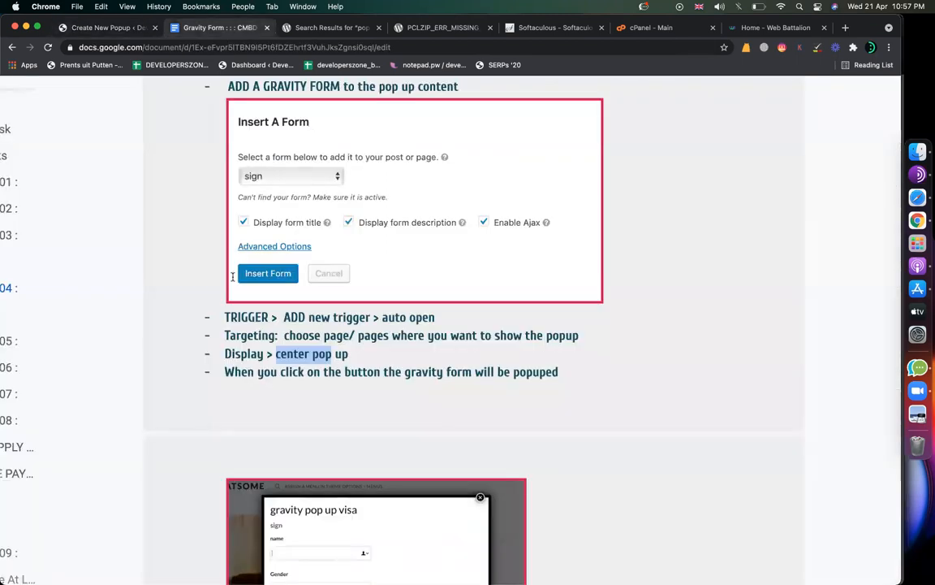
scroll(235, 268, down, 2)
drag(225, 294, 582, 293)
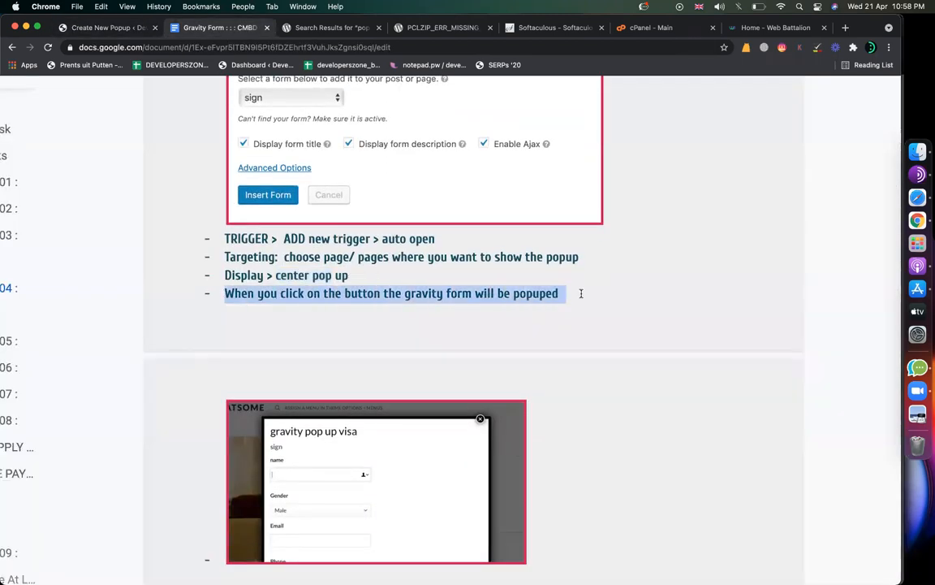
Step: Publish the "signup form pop up" popup and look over its saved trigger and cookie settings
click(126, 30)
scroll(313, 365, down, 3)
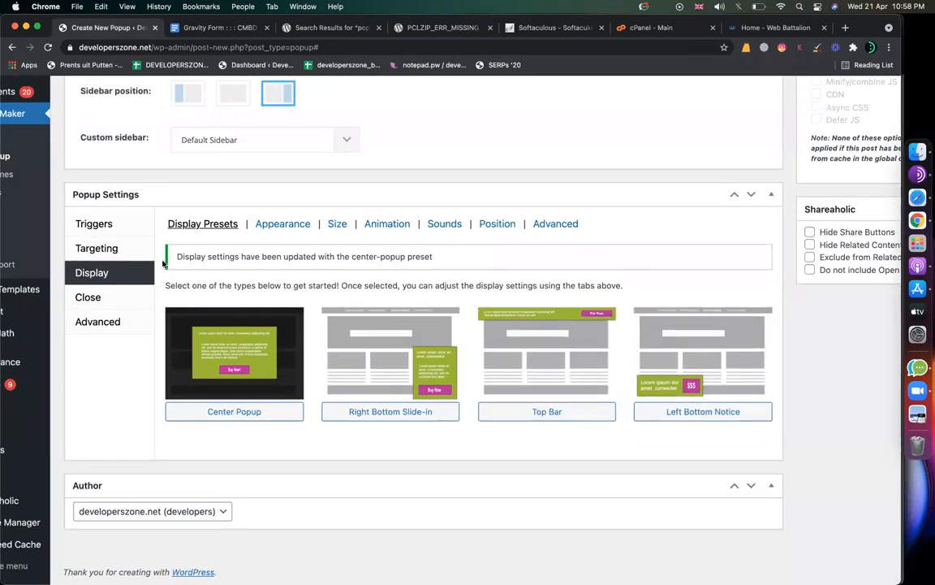
scroll(389, 349, up, 10)
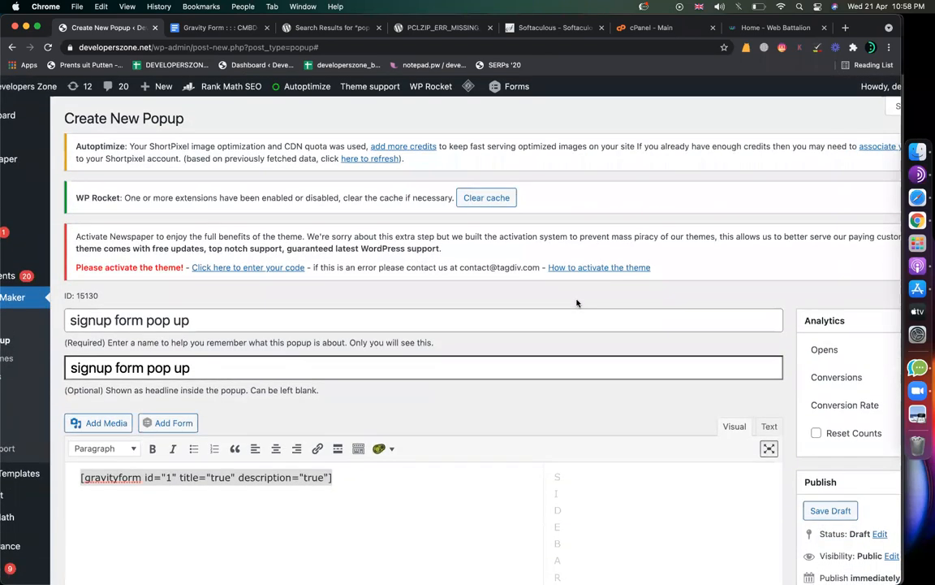
scroll(576, 303, down, 5)
scroll(731, 365, down, 2)
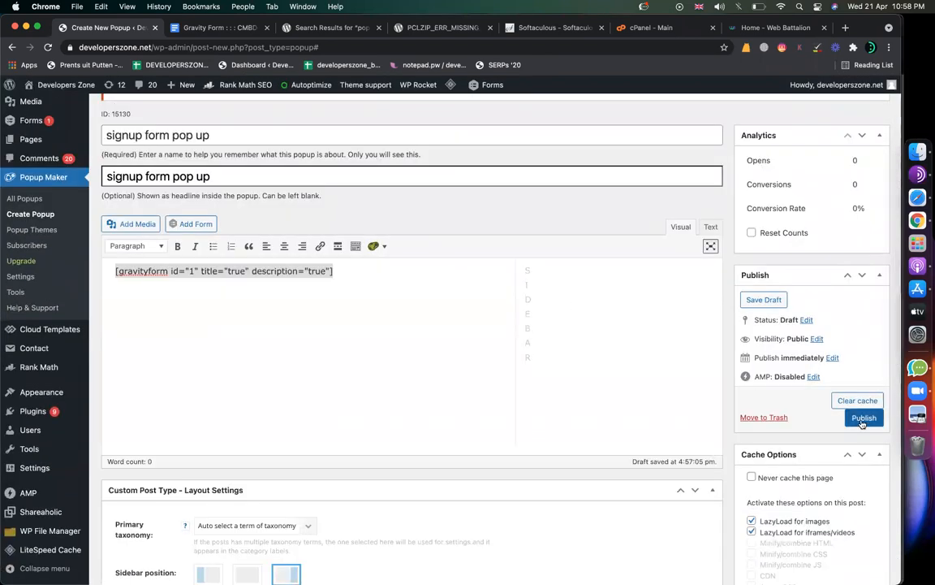
click(863, 418)
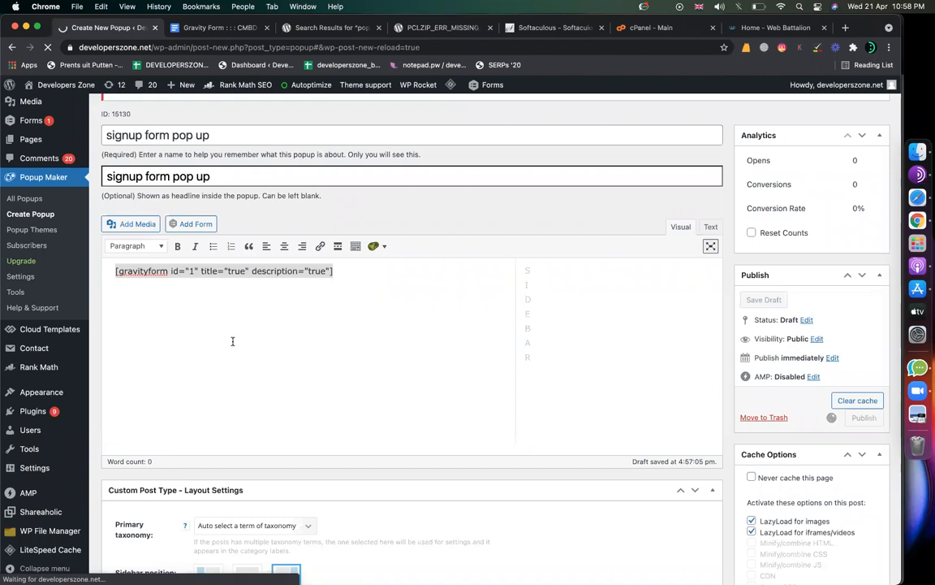
scroll(300, 444, down, 10)
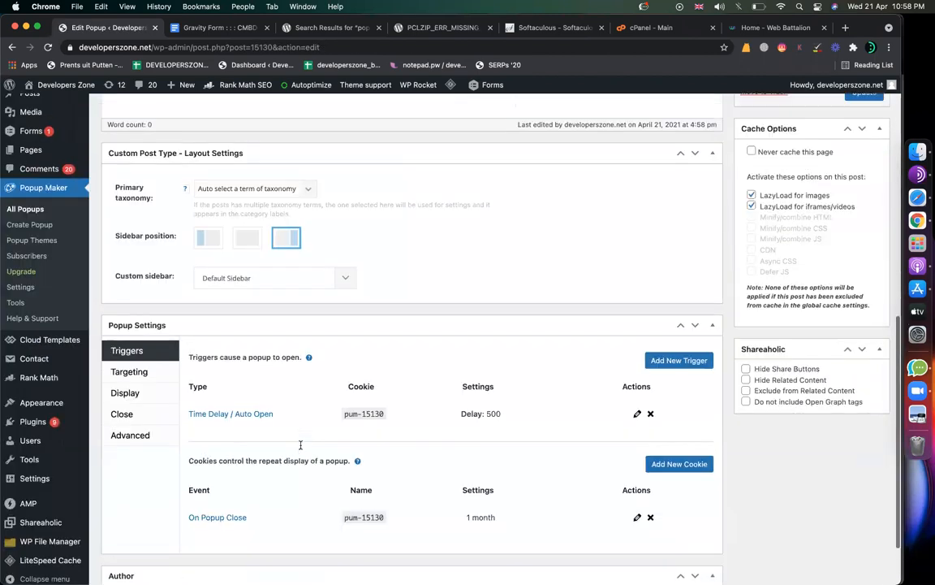
scroll(301, 445, up, 5)
scroll(302, 444, down, 7)
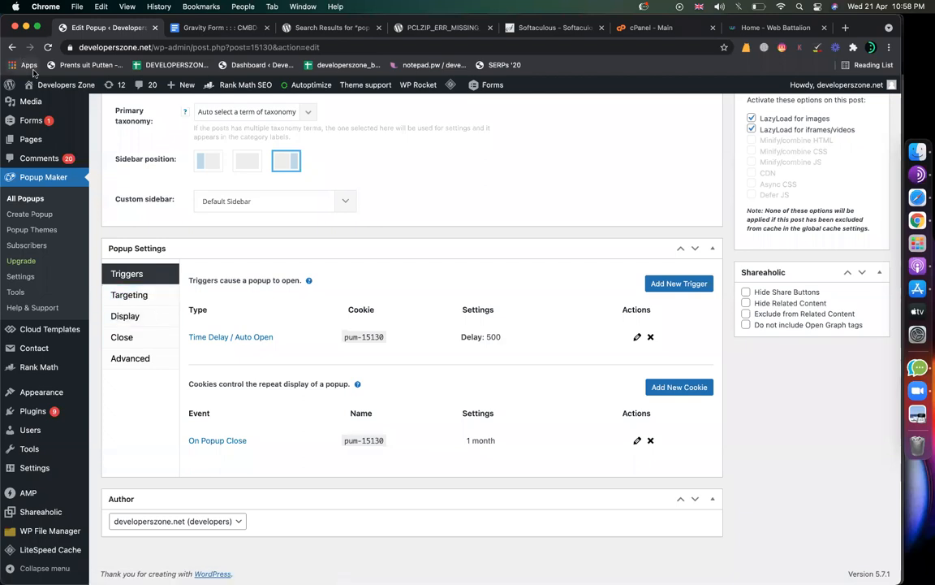
Step: Open the site's home page in a new tab and examine the signup form popup down to its submit option
right_click(40, 104)
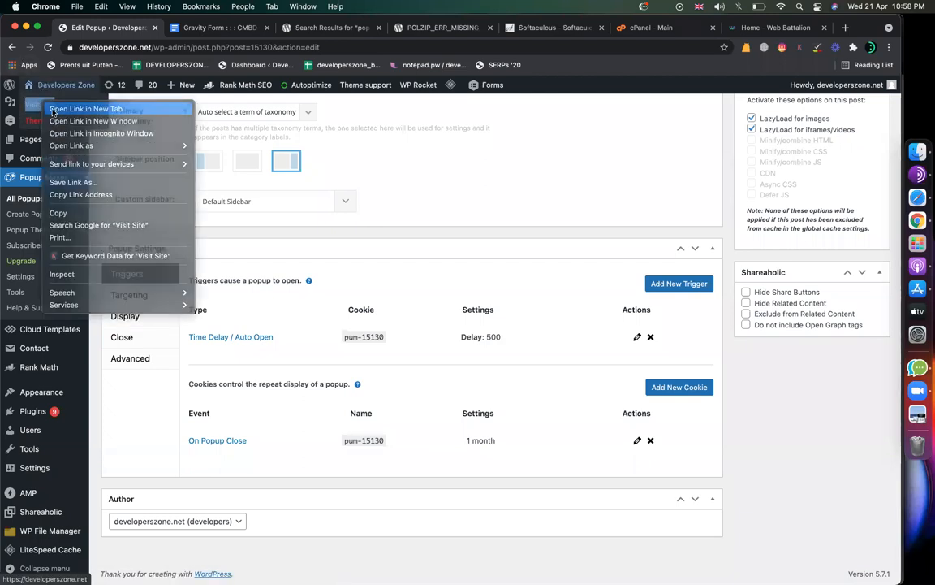
click(50, 107)
click(208, 29)
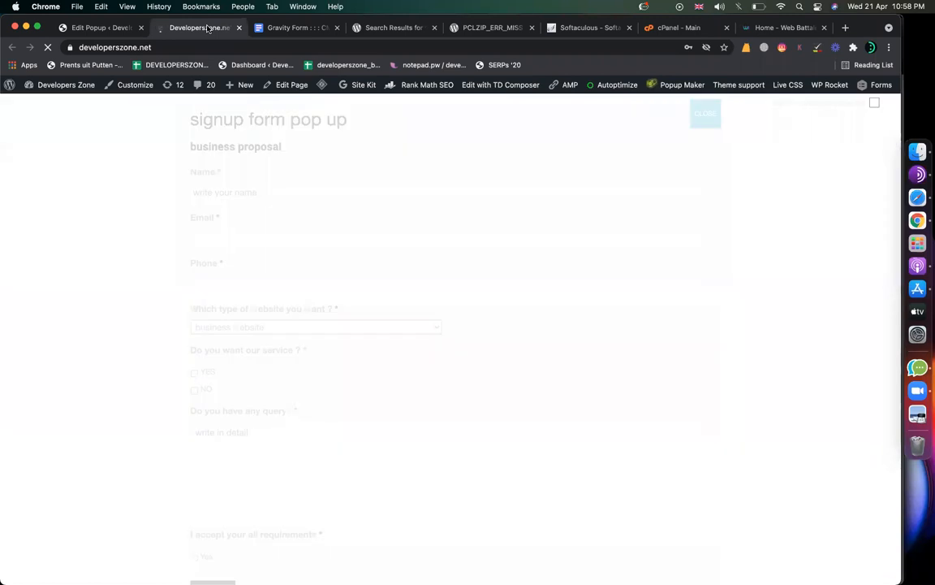
scroll(310, 173, down, 1)
scroll(310, 174, up, 1)
scroll(310, 174, down, 1)
scroll(310, 174, up, 1)
scroll(310, 174, down, 1)
scroll(310, 173, up, 1)
scroll(310, 174, down, 1)
scroll(310, 174, up, 1)
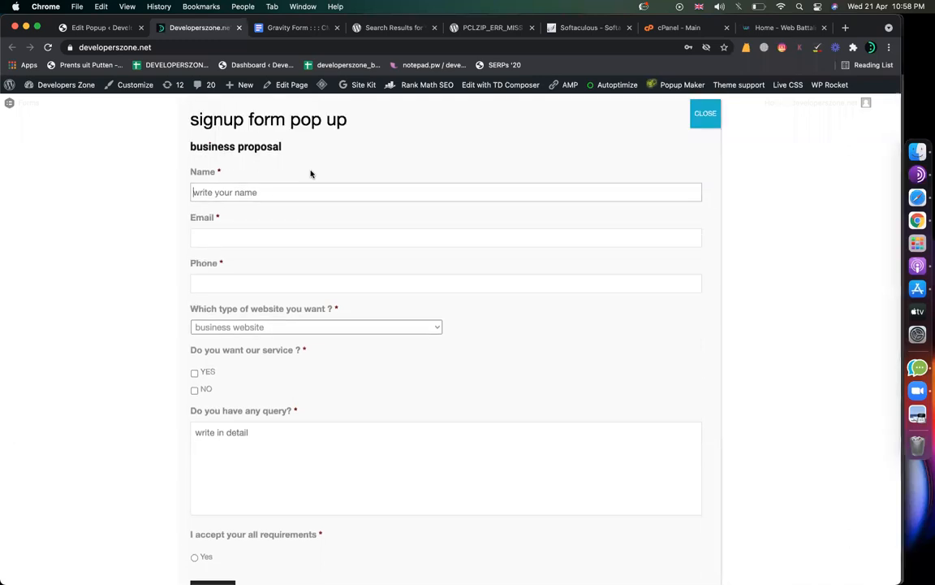
click(512, 200)
scroll(542, 404, down, 1)
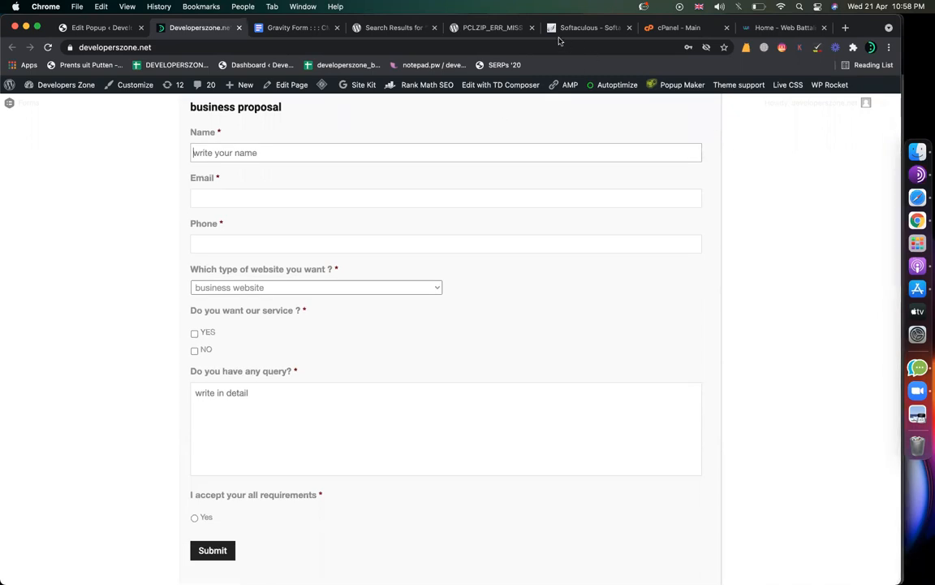
Step: Check the popup form's name, website type and service fields on the home page, and close the popup
scroll(508, 248, up, 2)
click(247, 191)
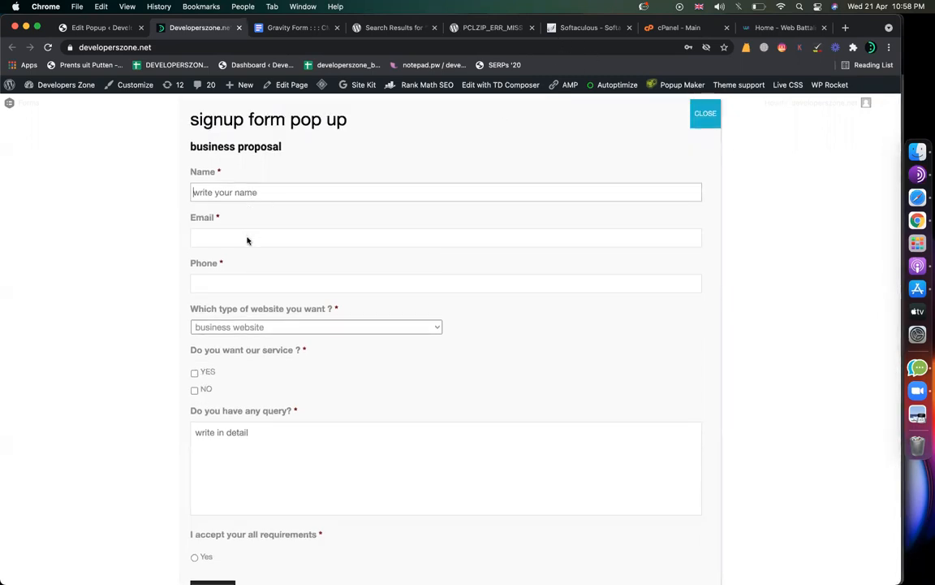
click(275, 328)
click(214, 390)
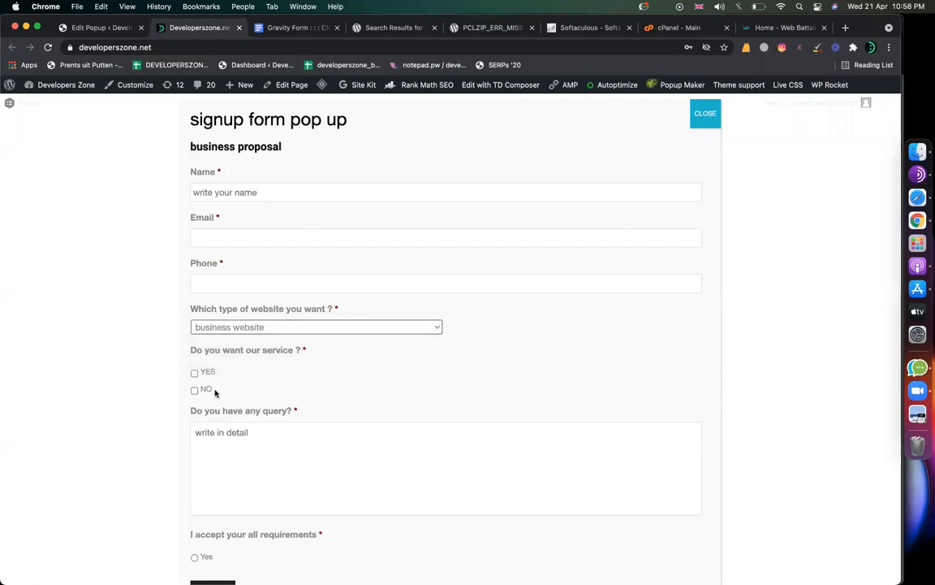
scroll(244, 468, down, 2)
scroll(372, 388, up, 2)
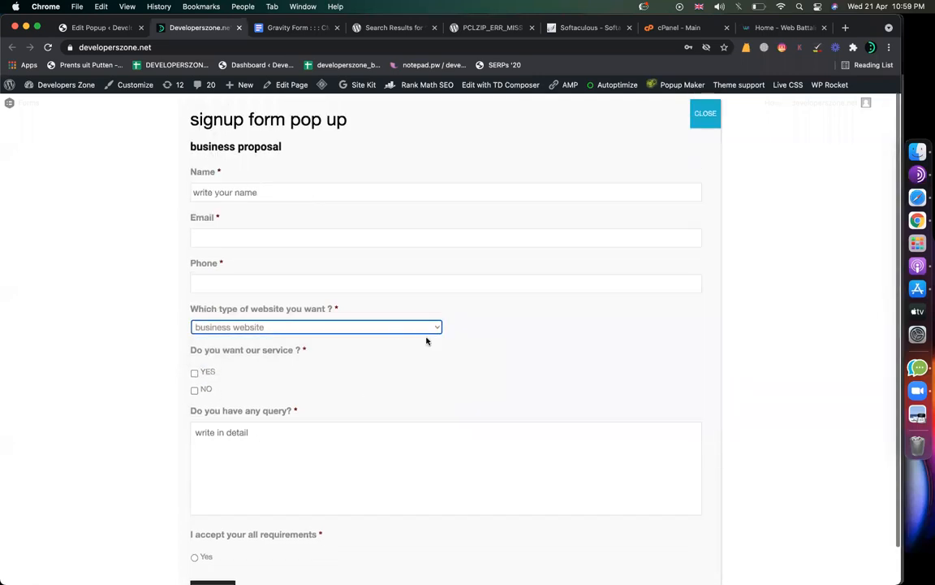
click(703, 118)
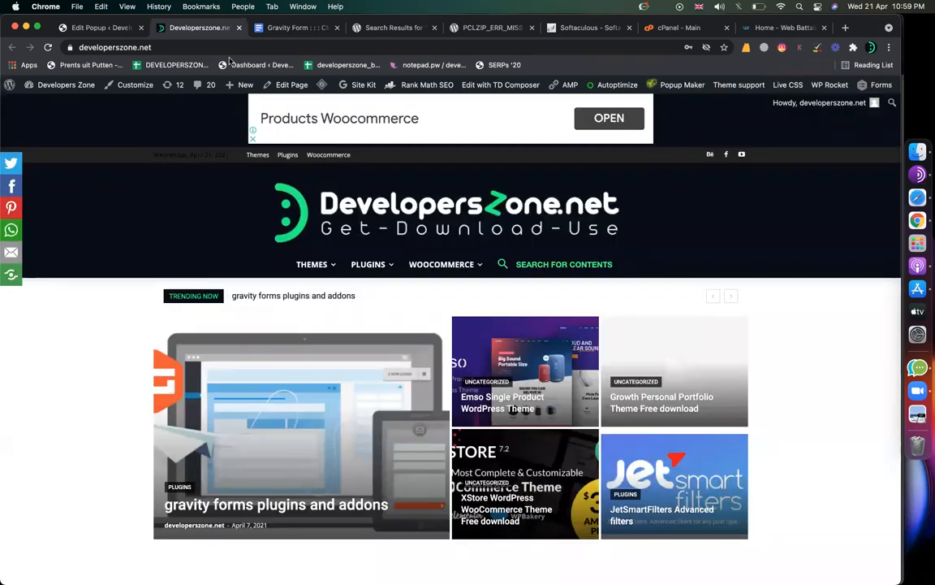
Step: Reload the home page to retest the popup, and check it on developerszone.net in a temporary incognito window
click(49, 47)
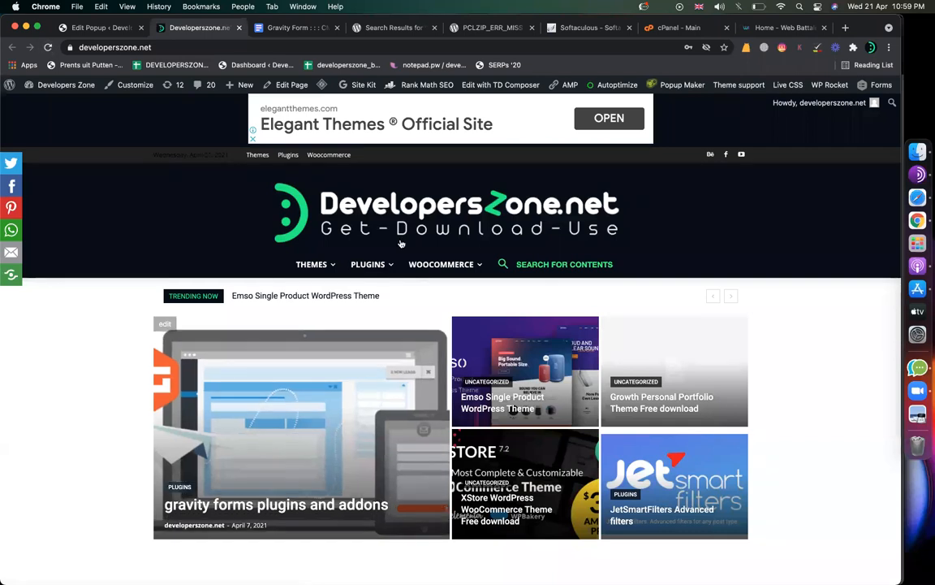
click(173, 48)
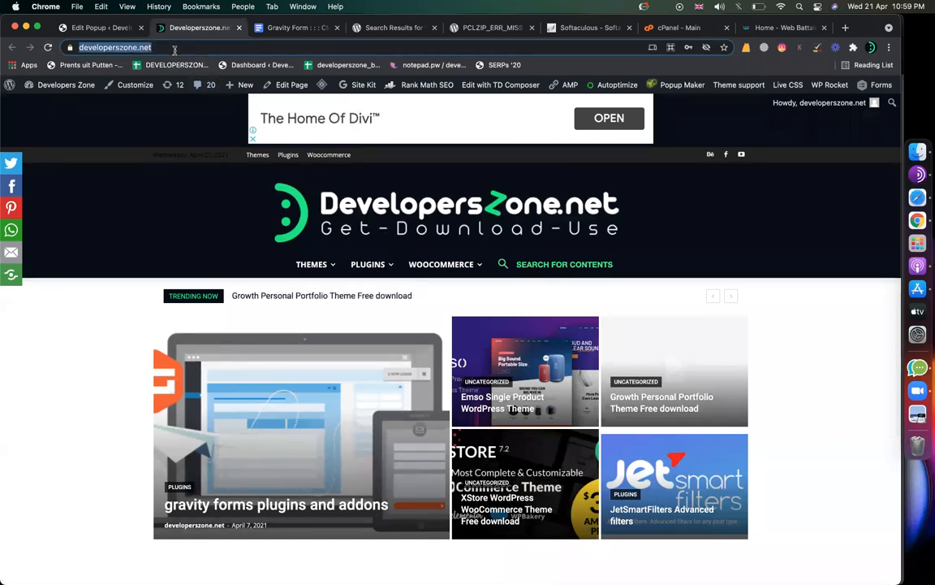
key(super+c)
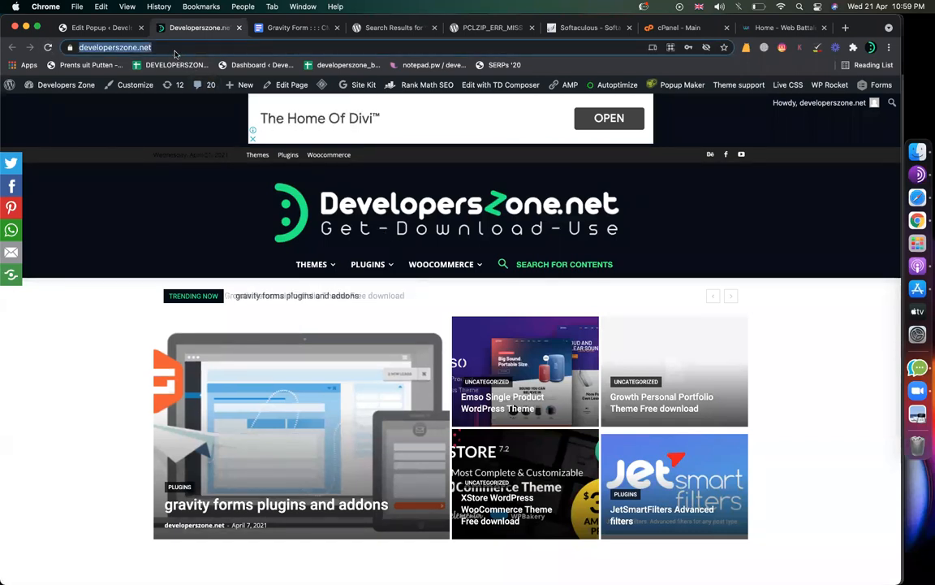
key(super+shift+n)
key(super+v)
key(Return)
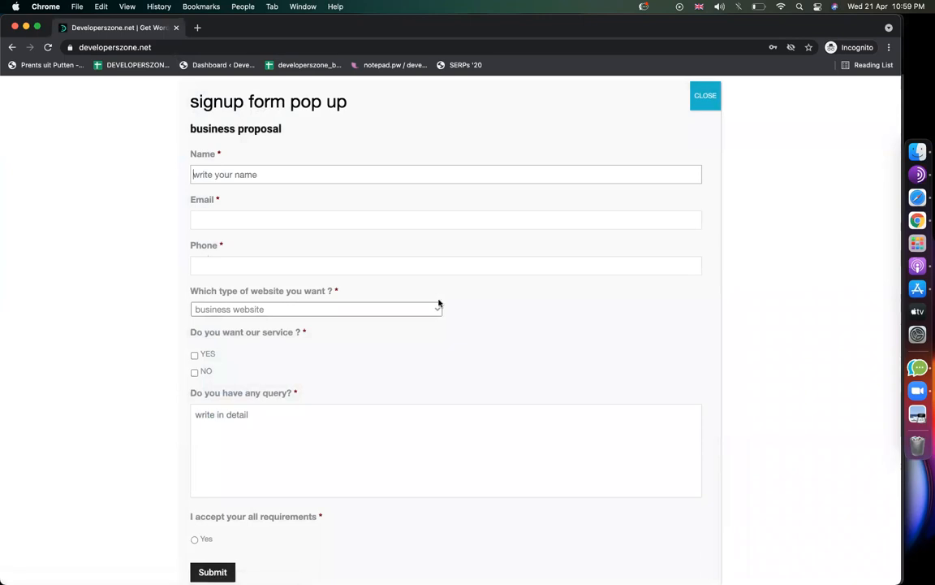
click(706, 96)
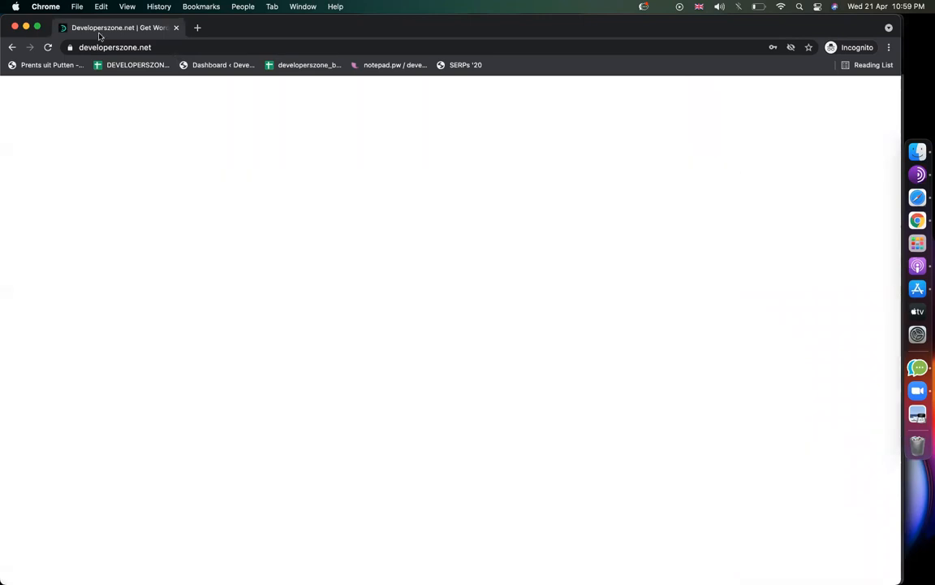
click(176, 29)
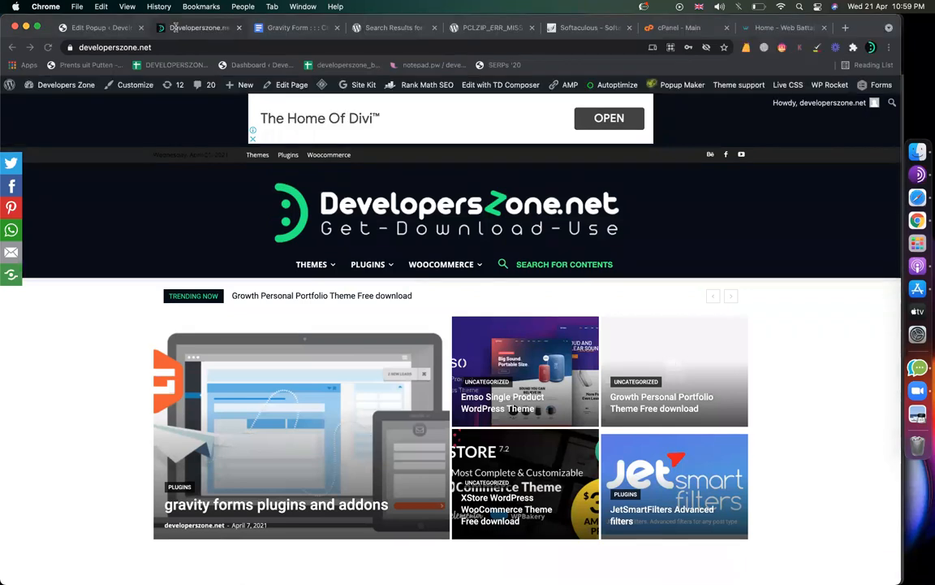
Step: Return to the popup's edit page and skip the guided tour
click(129, 27)
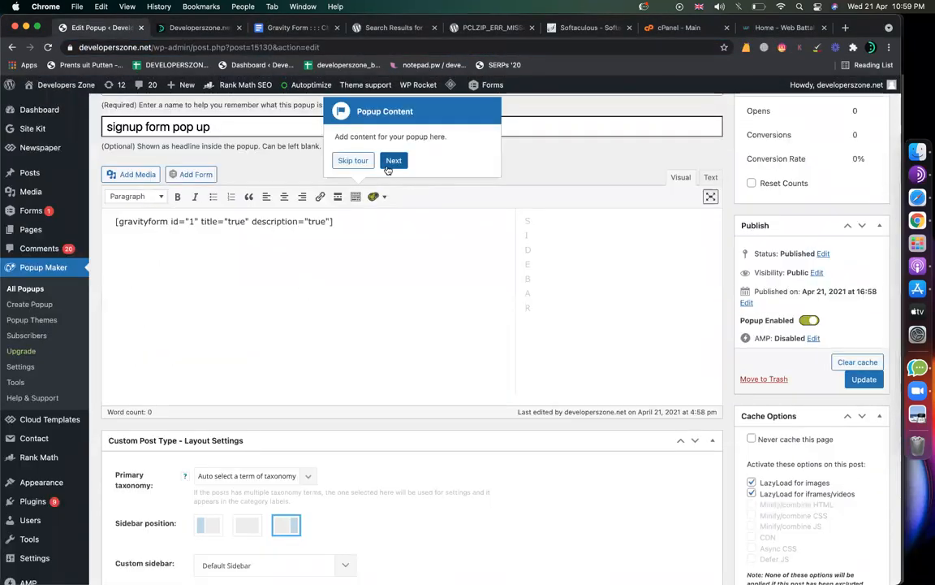
click(352, 160)
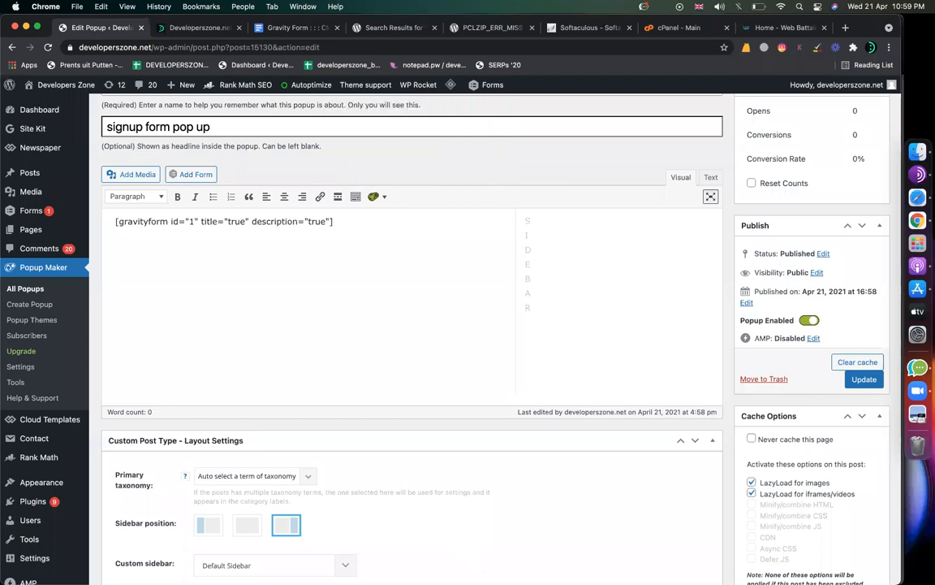